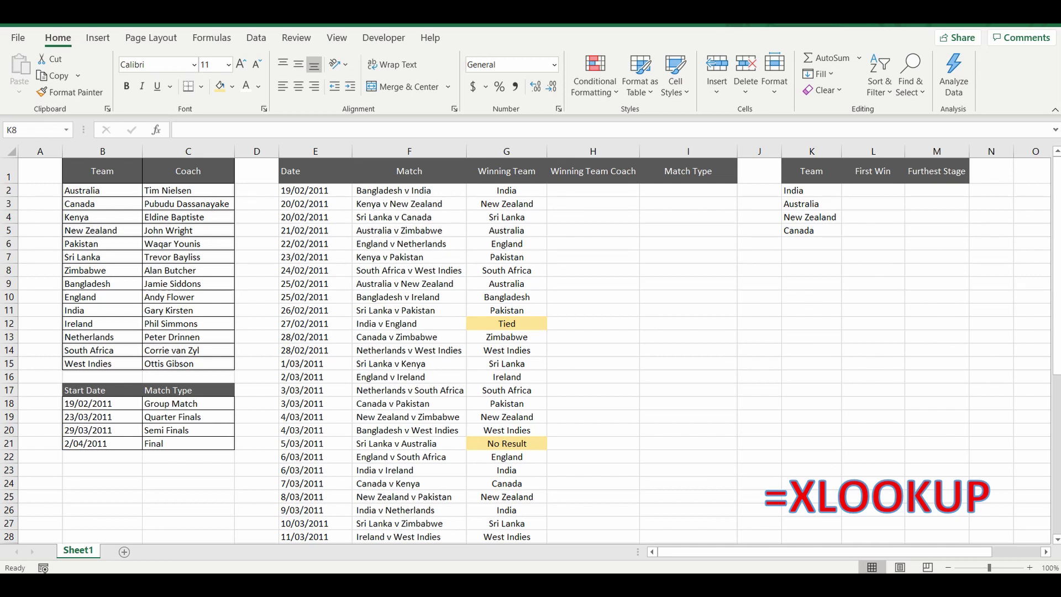
Review the Team/Coach, match results and start-date tables before working in H2.
left_click(874, 190)
left_click_drag(102, 391, 188, 443)
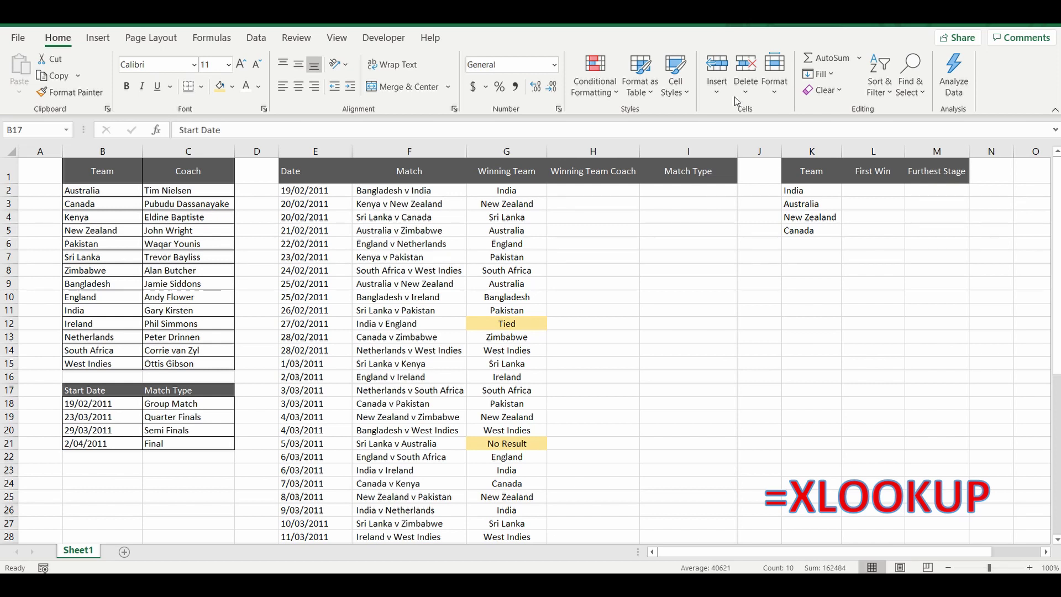
left_click_drag(308, 153, 689, 151)
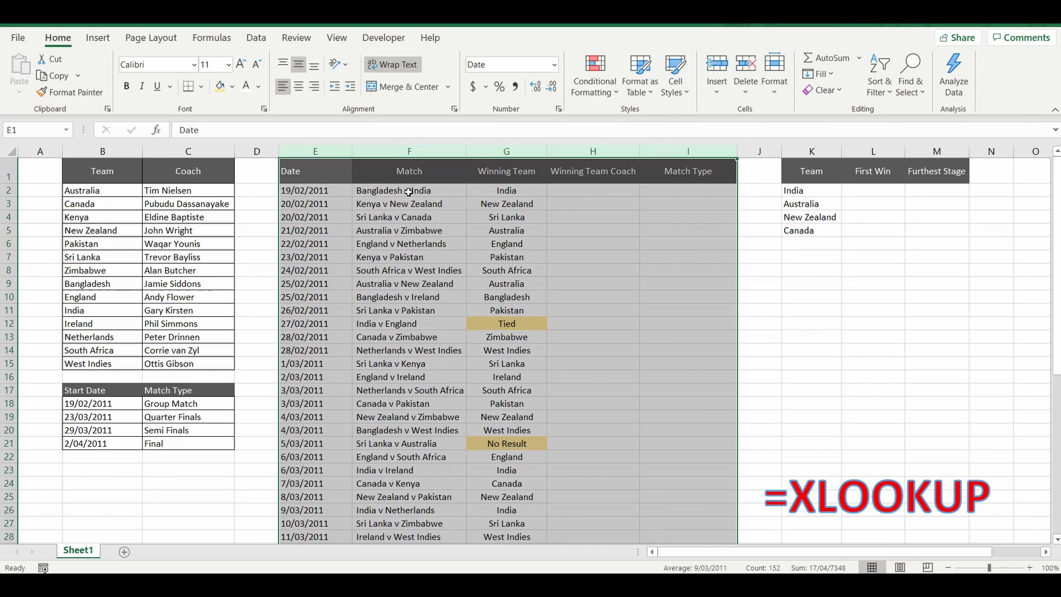
left_click(588, 191)
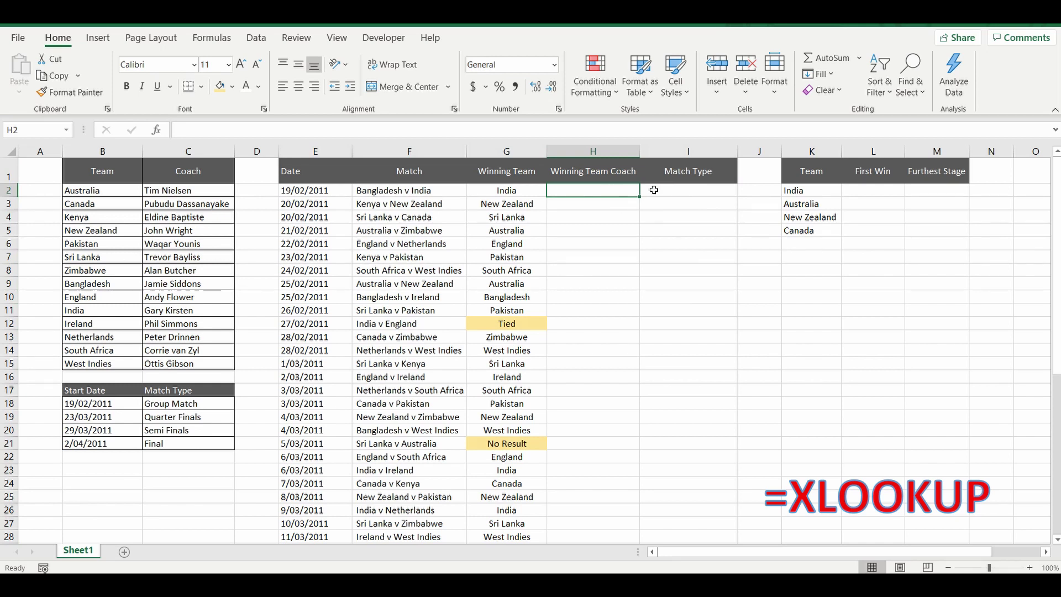
left_click_drag(108, 175, 210, 364)
left_click(585, 192)
Enter =XLOOKUP(G2,$B$2:$B$15,$C$2:$C$15,"No Winner") in H2 with locked ranges.
type("=")
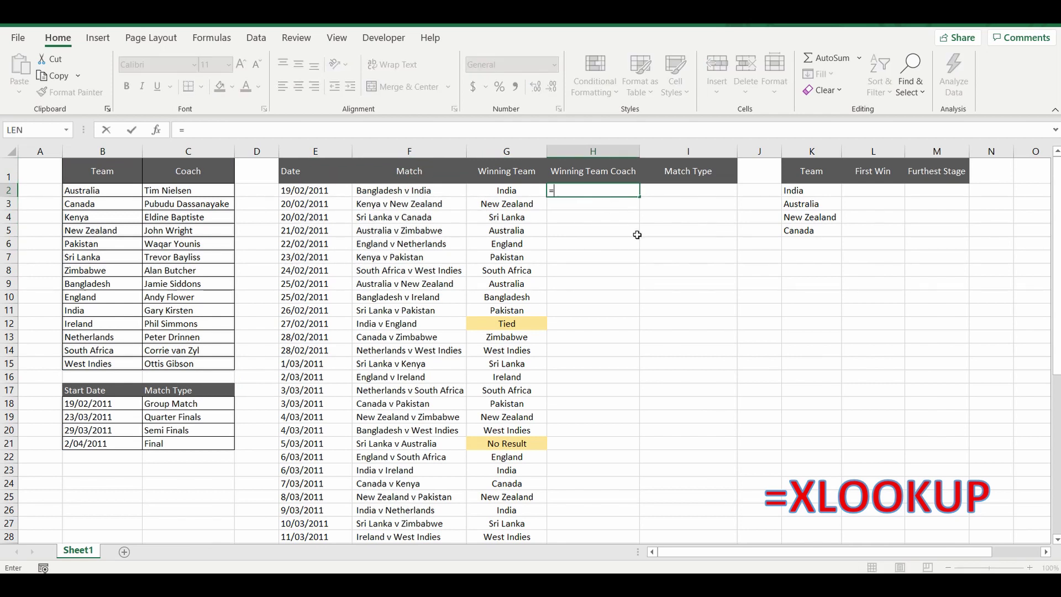
type("xl")
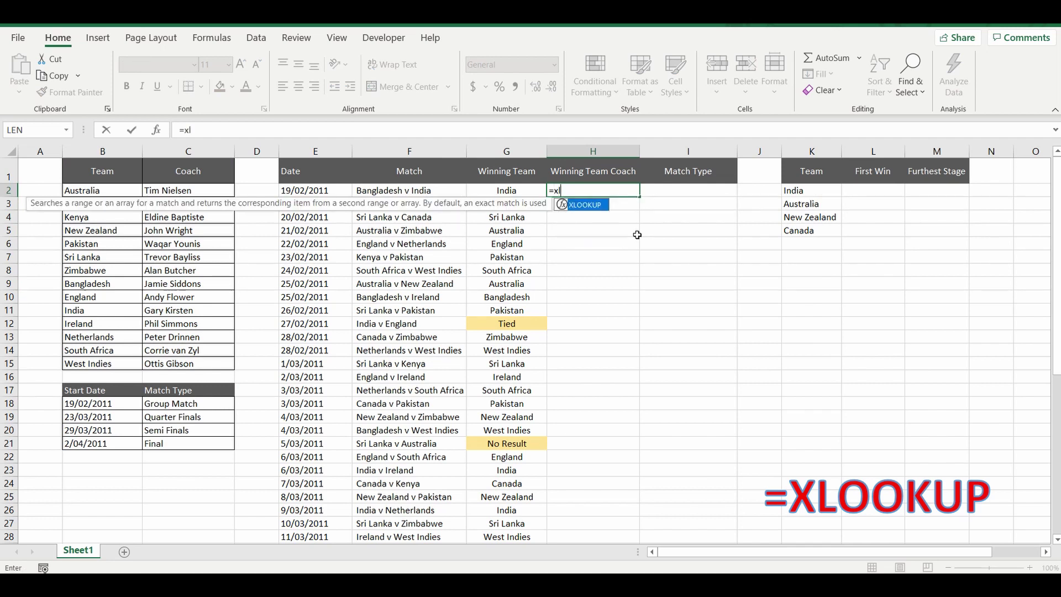
type("ookup(")
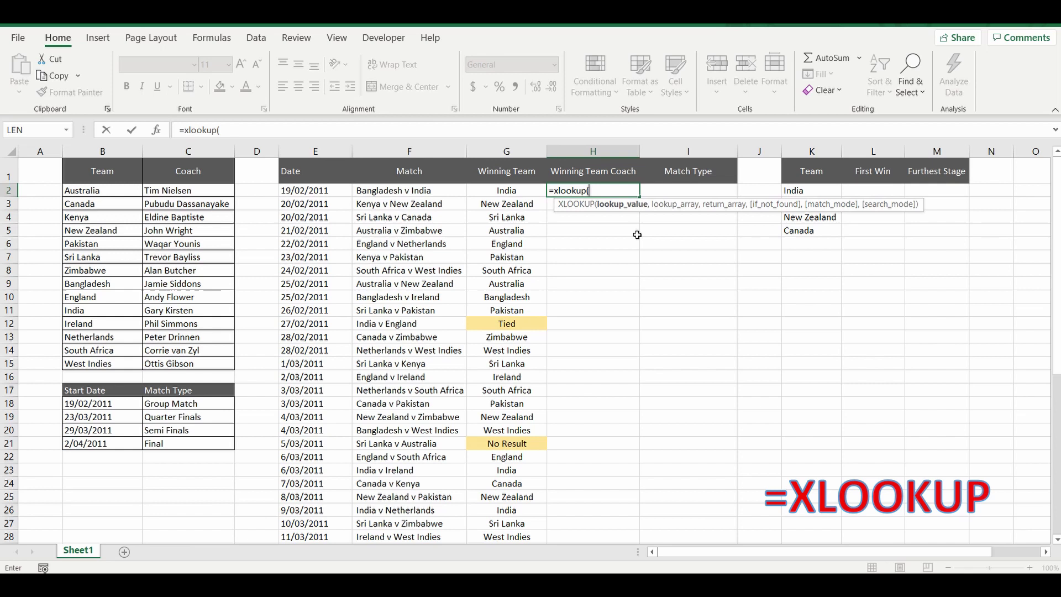
left_click(507, 190)
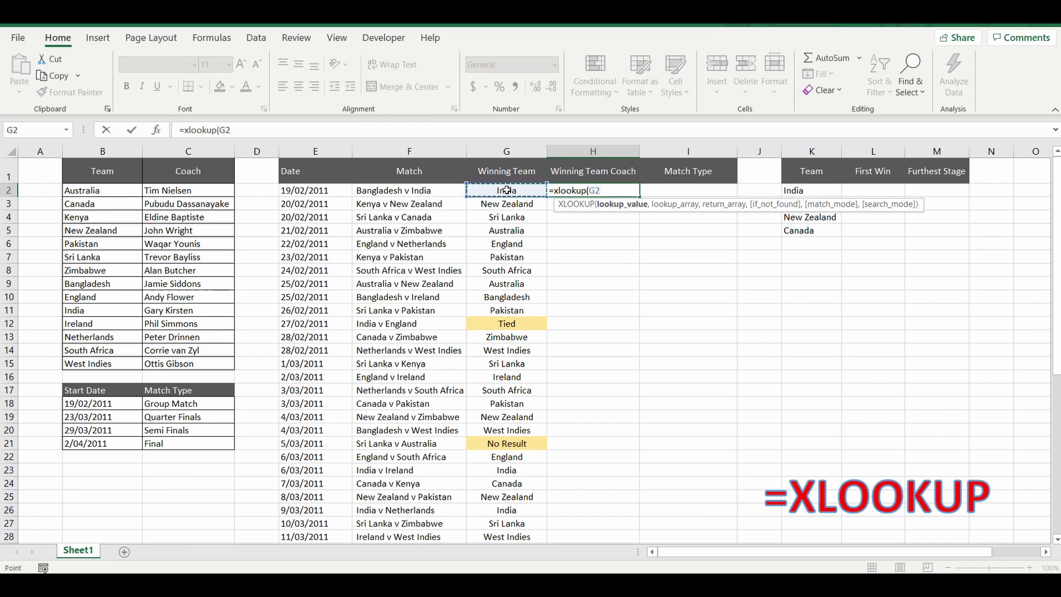
type(",")
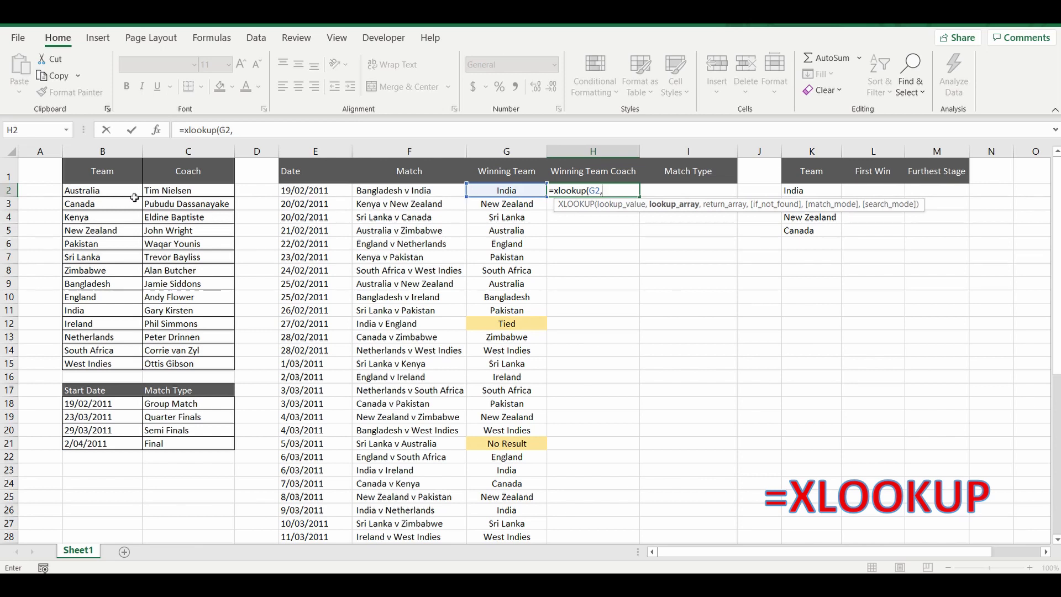
left_click_drag(116, 190, 103, 363)
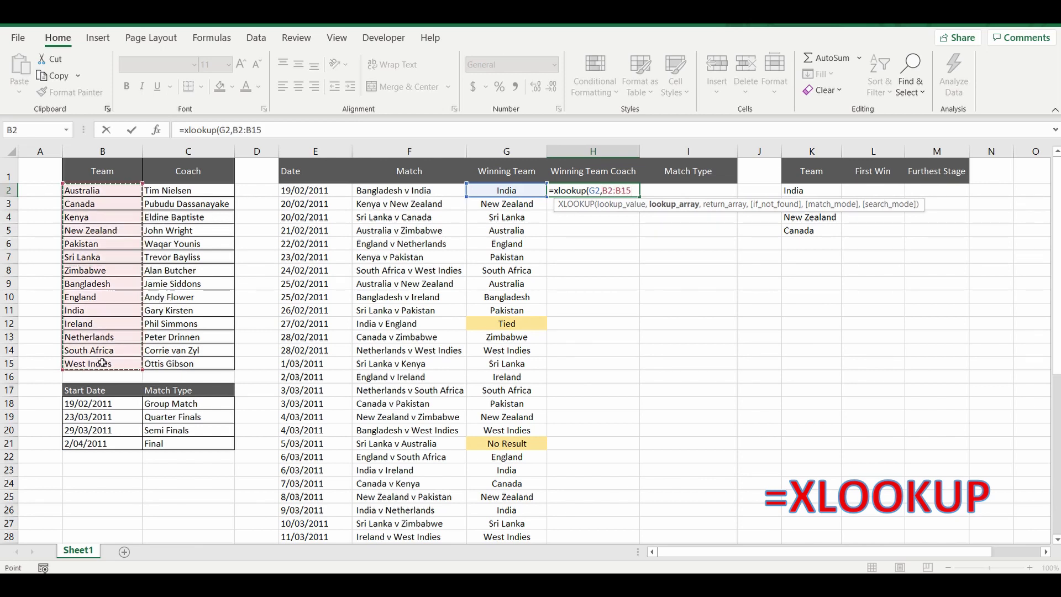
key("F4")
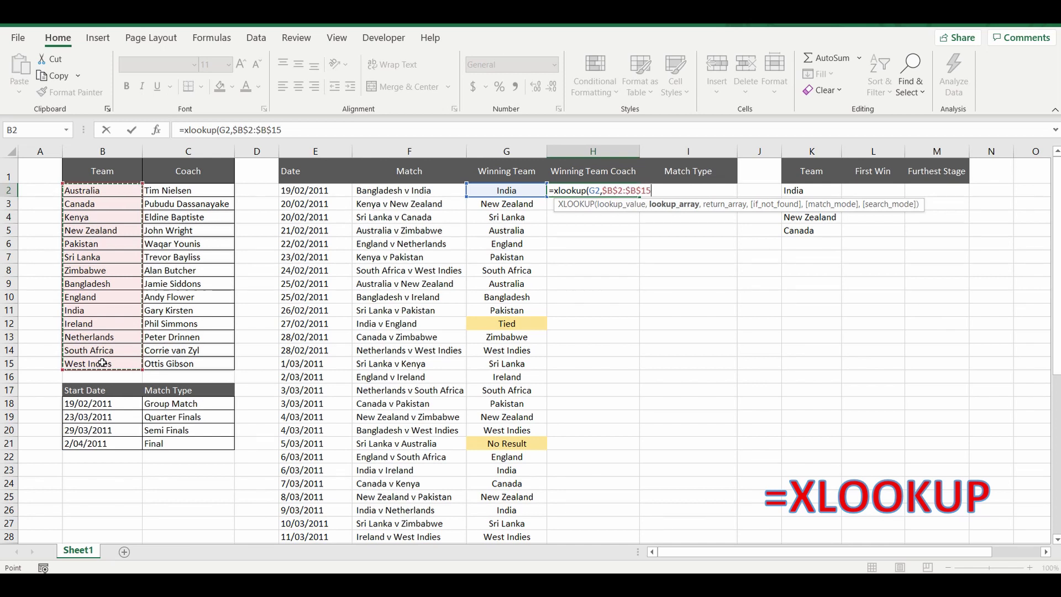
type(",")
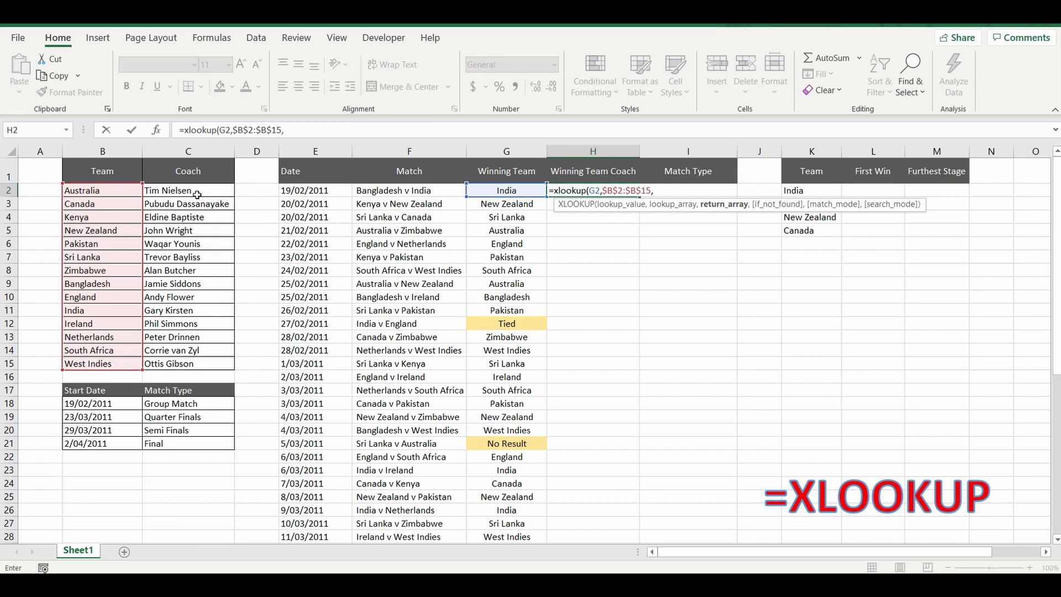
left_click_drag(193, 191, 191, 363)
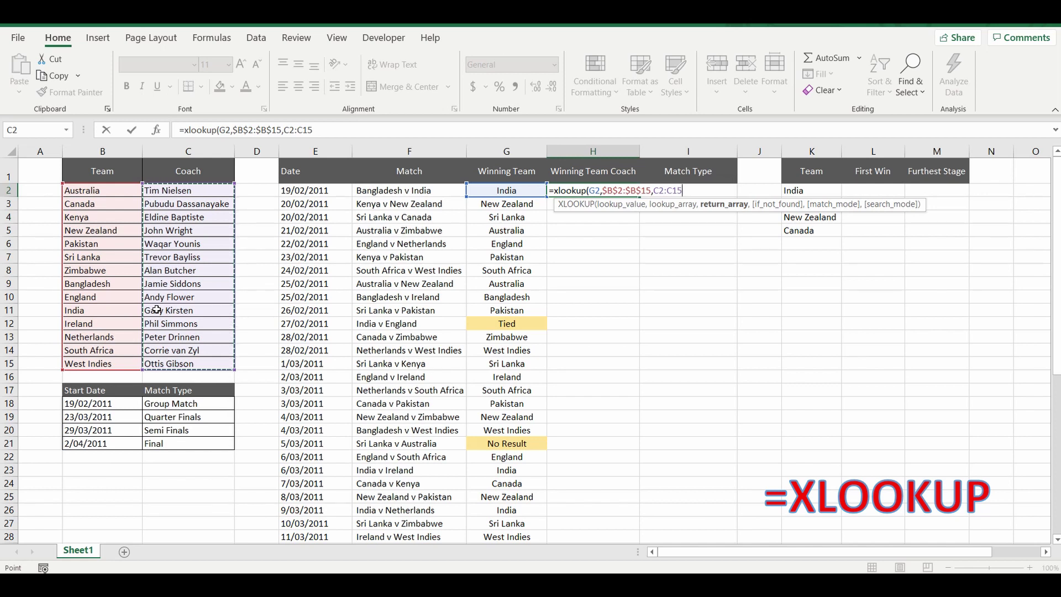
key("F4")
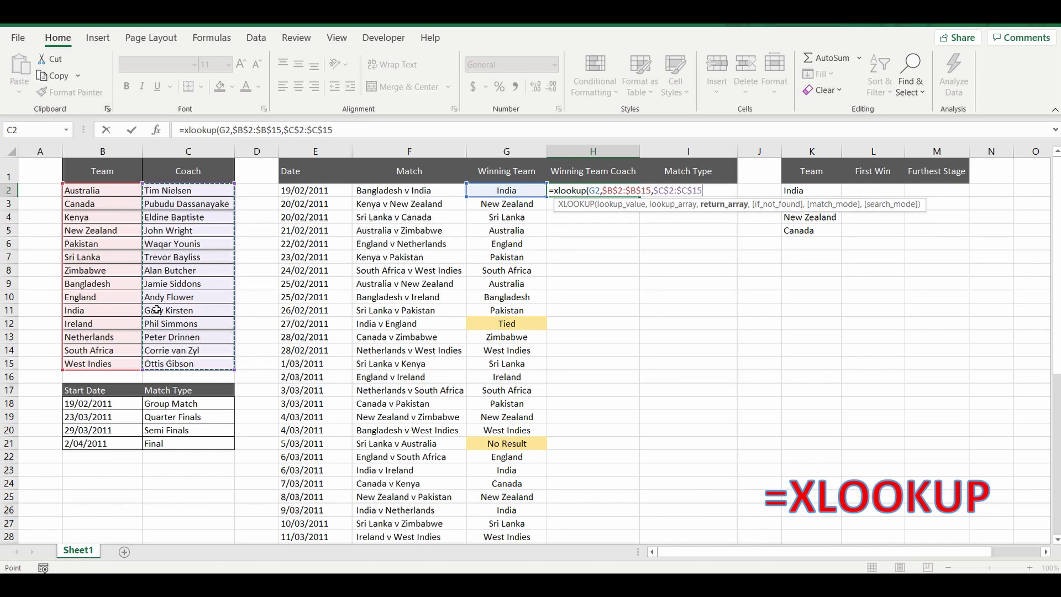
type(",")
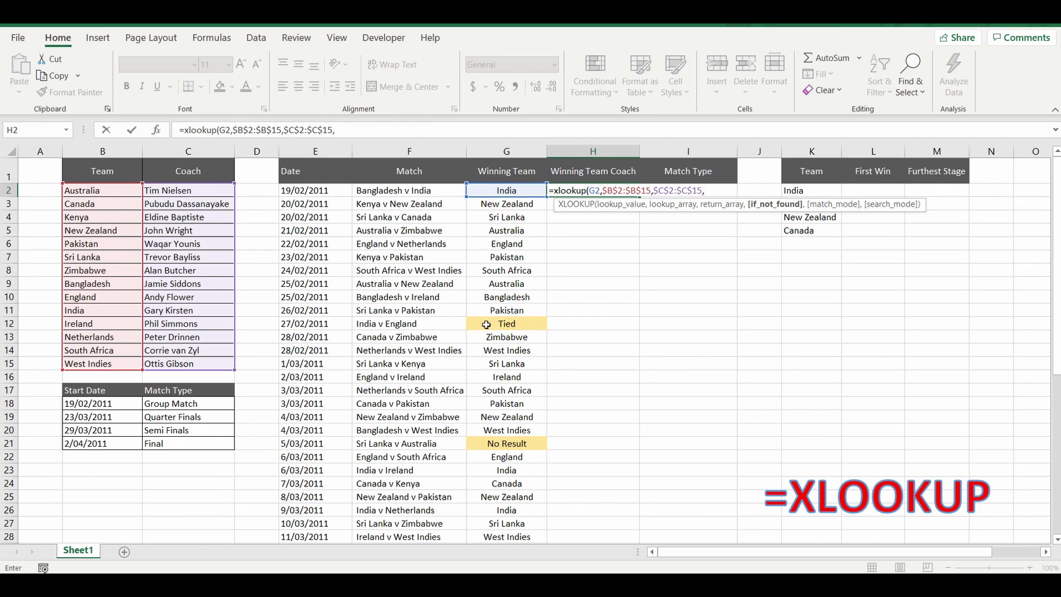
left_click(346, 131)
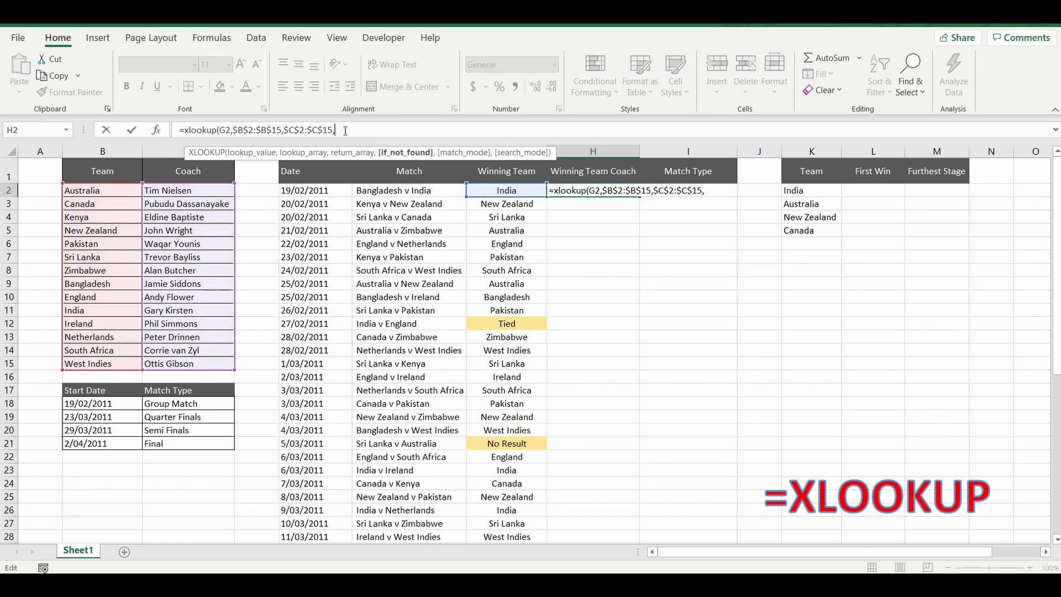
type("\"No Winner\")")
Commit H2's coach lookup, fill it down column H, and confirm the tied match in row 12 shows No Winner.
key("Return")
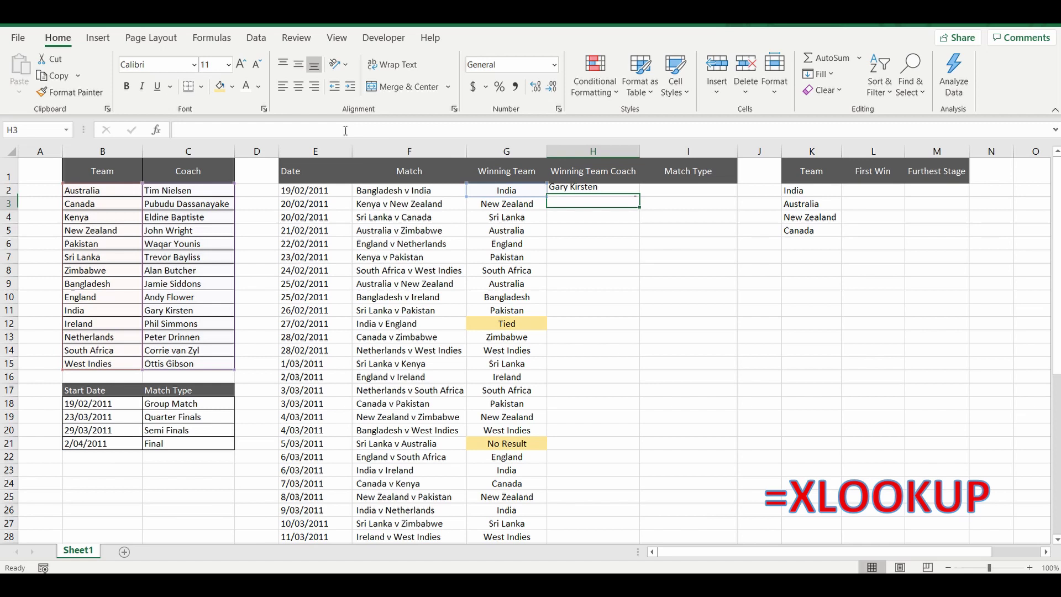
left_click(579, 190)
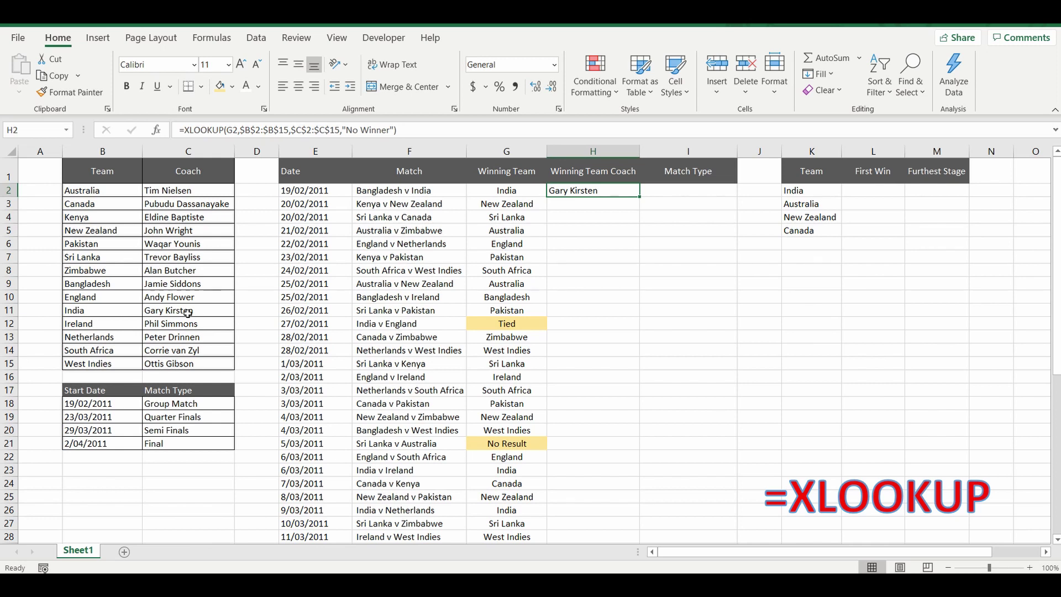
double_click(640, 198)
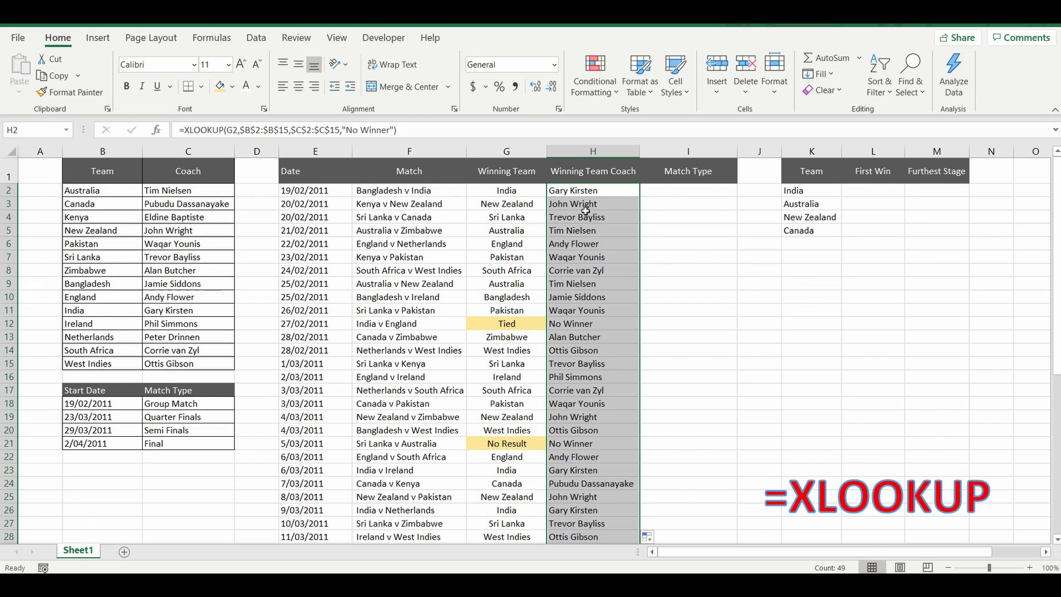
left_click(607, 205)
scroll(609, 212, "down", 2)
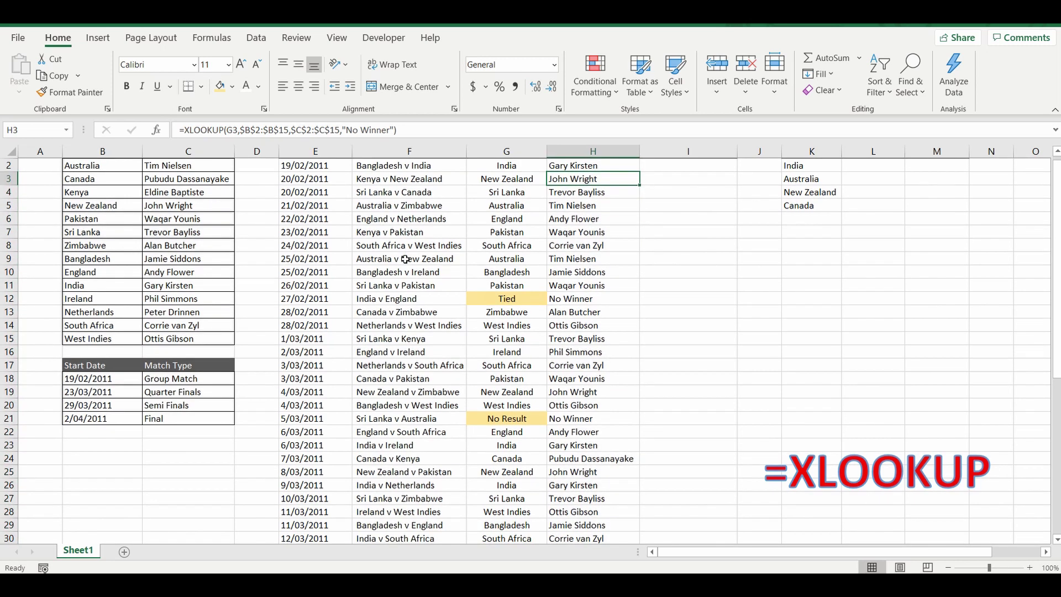
scroll(586, 232, "up", 2)
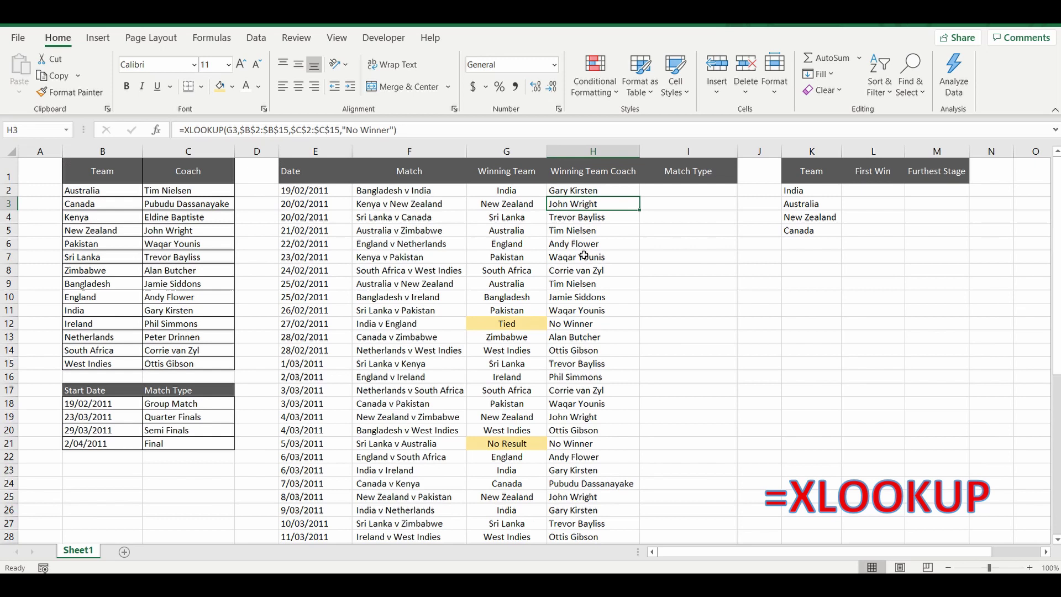
left_click(513, 324)
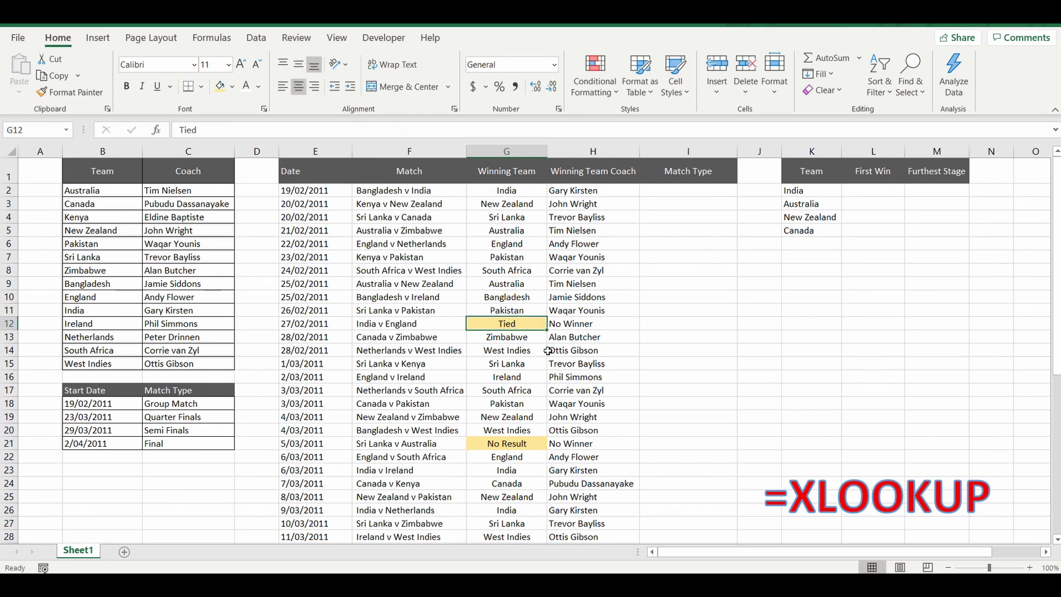
left_click(576, 325)
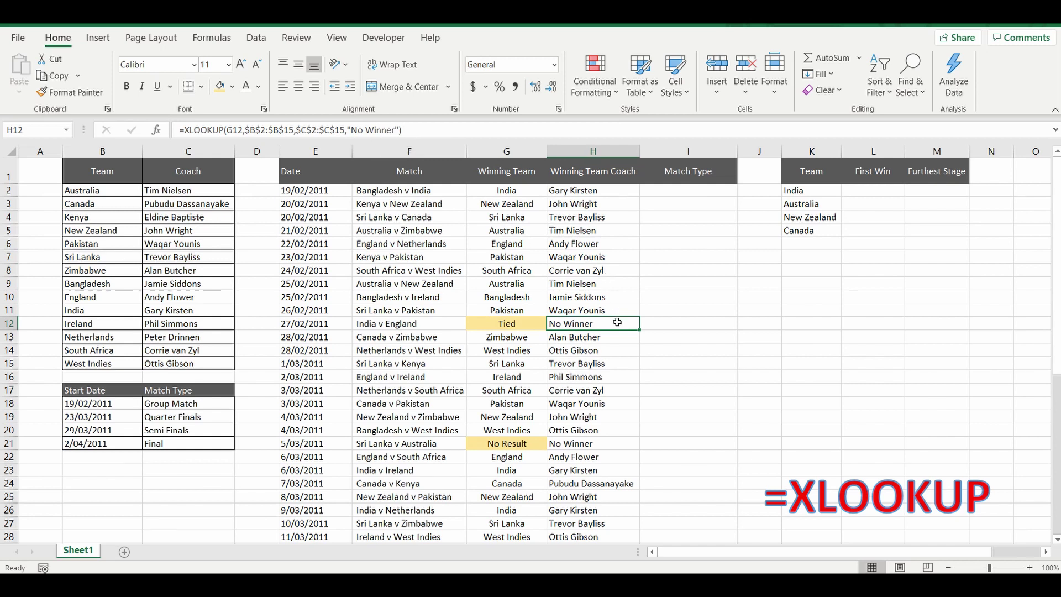
left_click(688, 190)
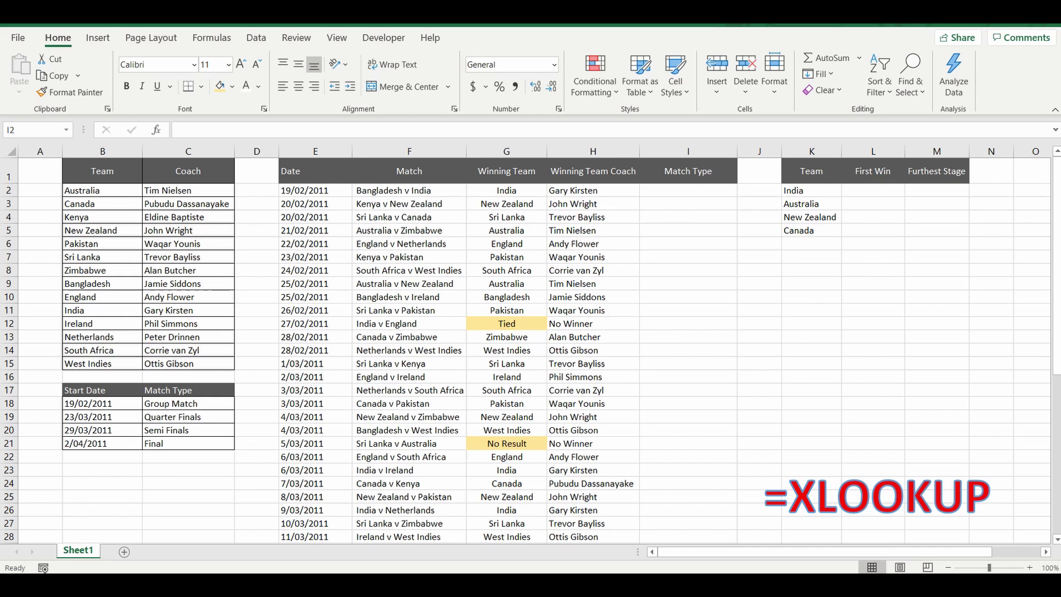
left_click(685, 190)
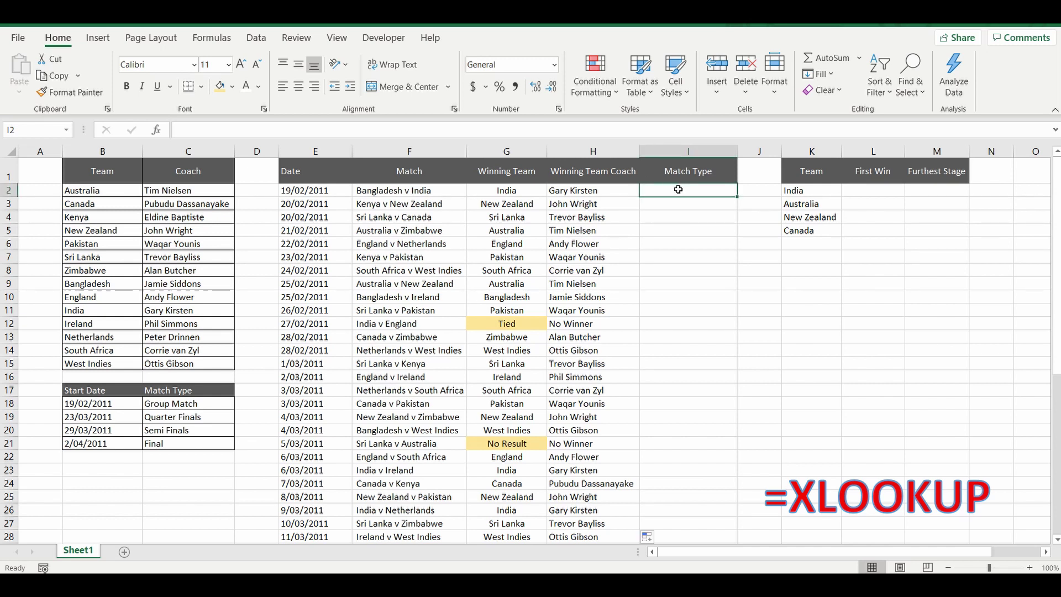
left_click_drag(312, 190, 300, 321)
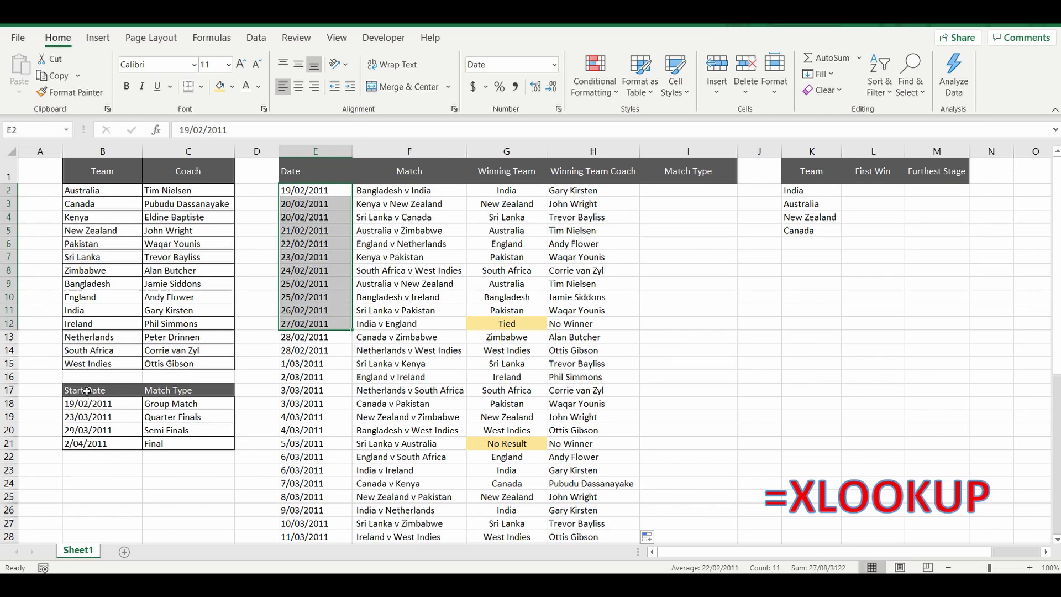
left_click_drag(87, 391, 213, 442)
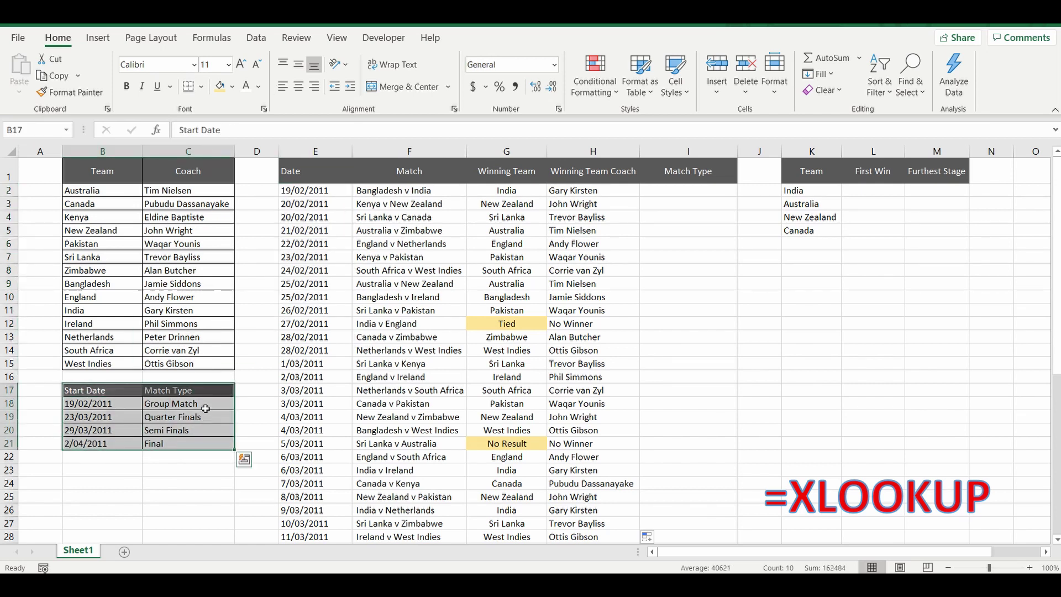
left_click(77, 406)
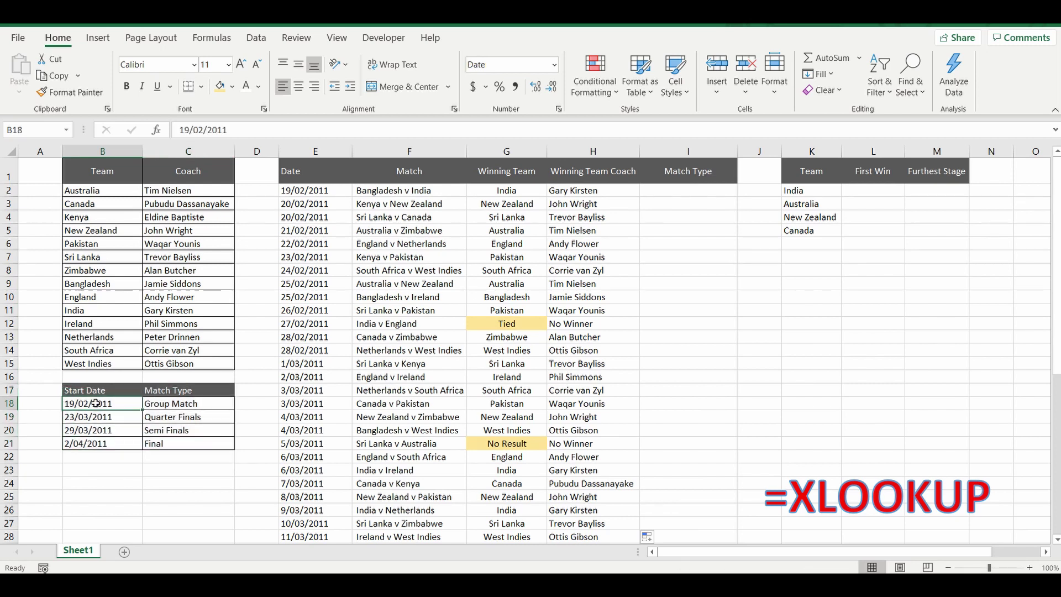
left_click(99, 432)
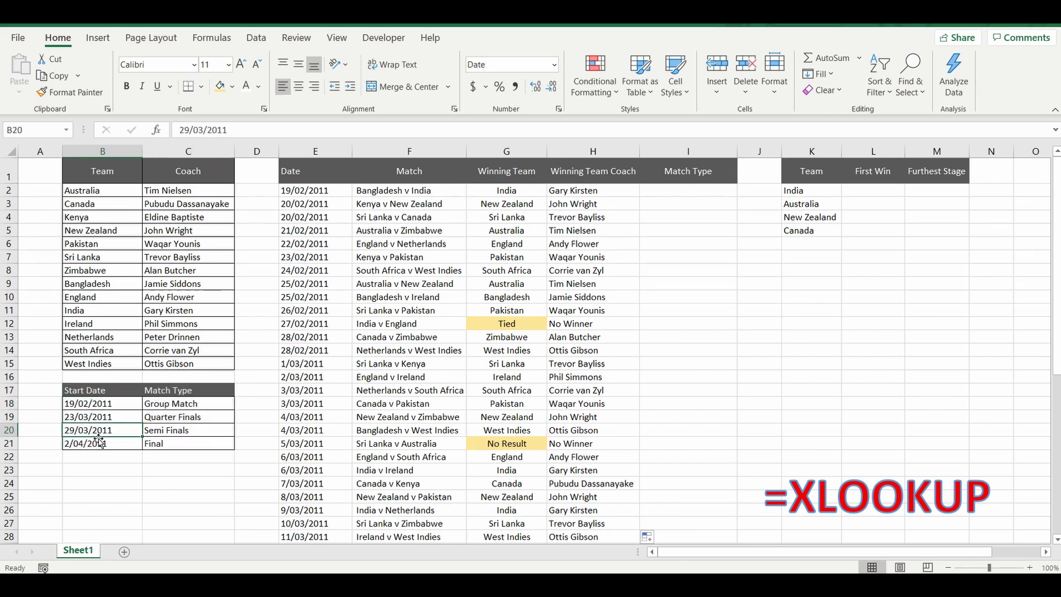
left_click(305, 363)
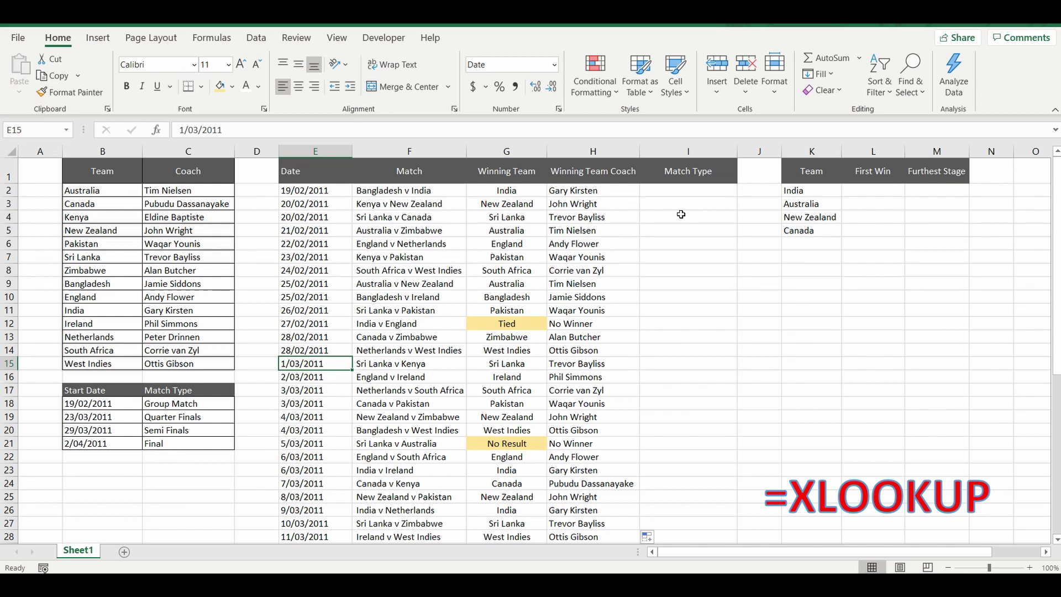
left_click(687, 192)
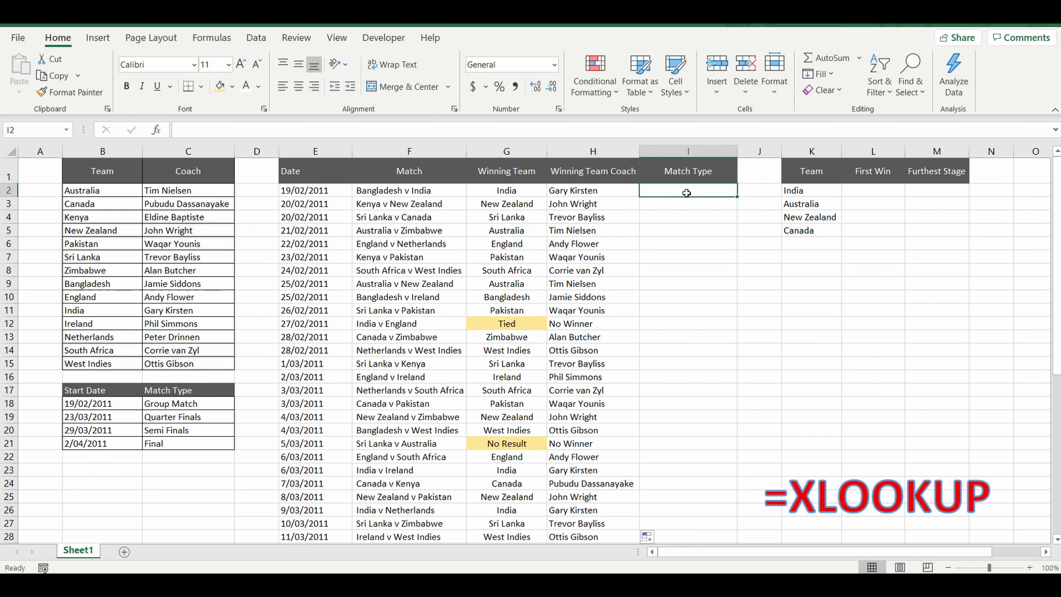
Build =XLOOKUP(E2,$B$18:$B$21,$C$18:$C$21,,-1) in I2 for next-smaller date matching.
type("=xlook")
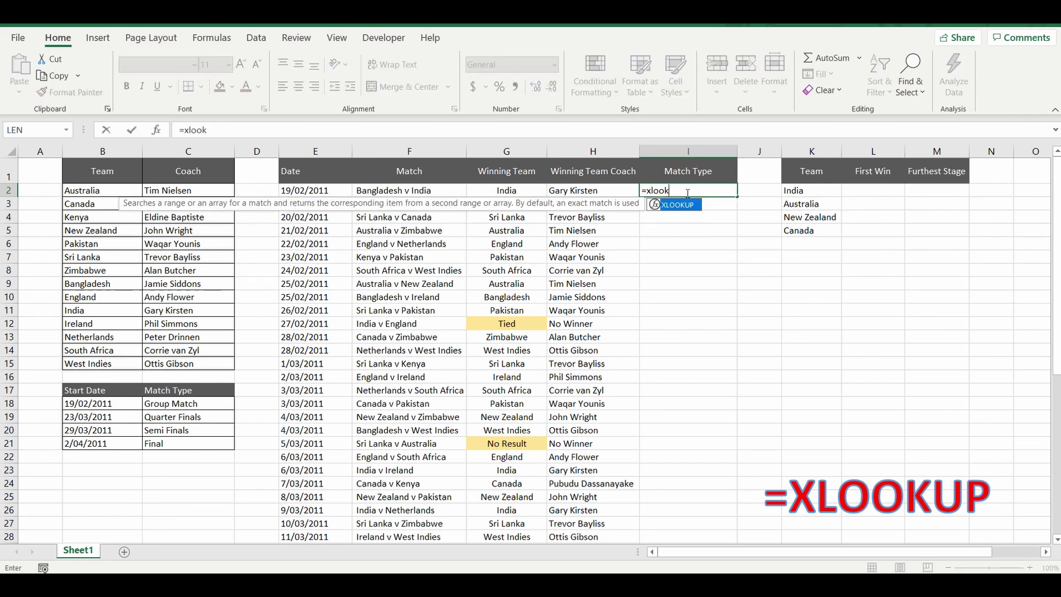
type("up(")
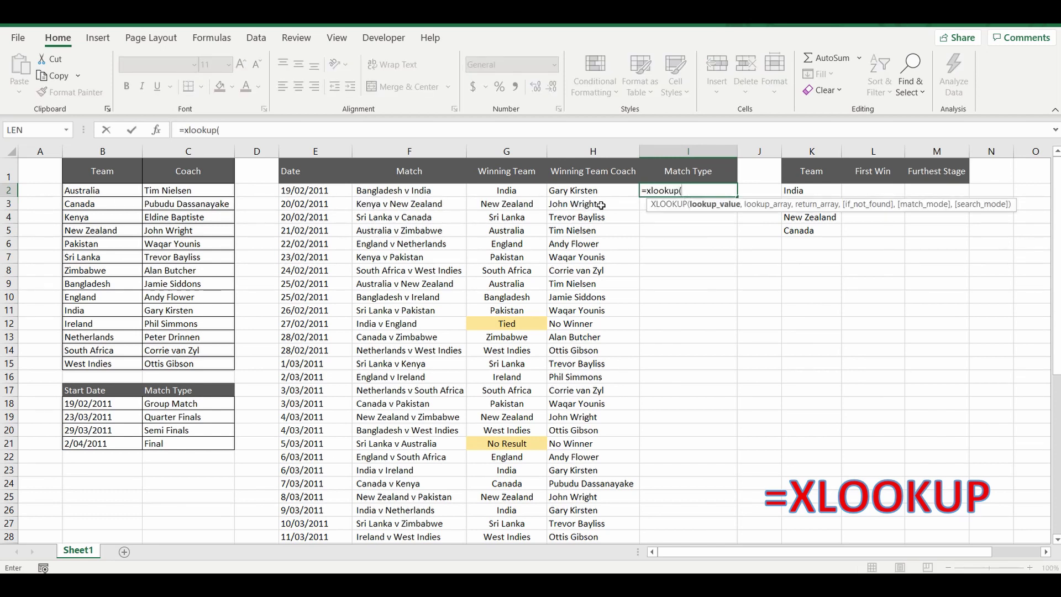
left_click(298, 192)
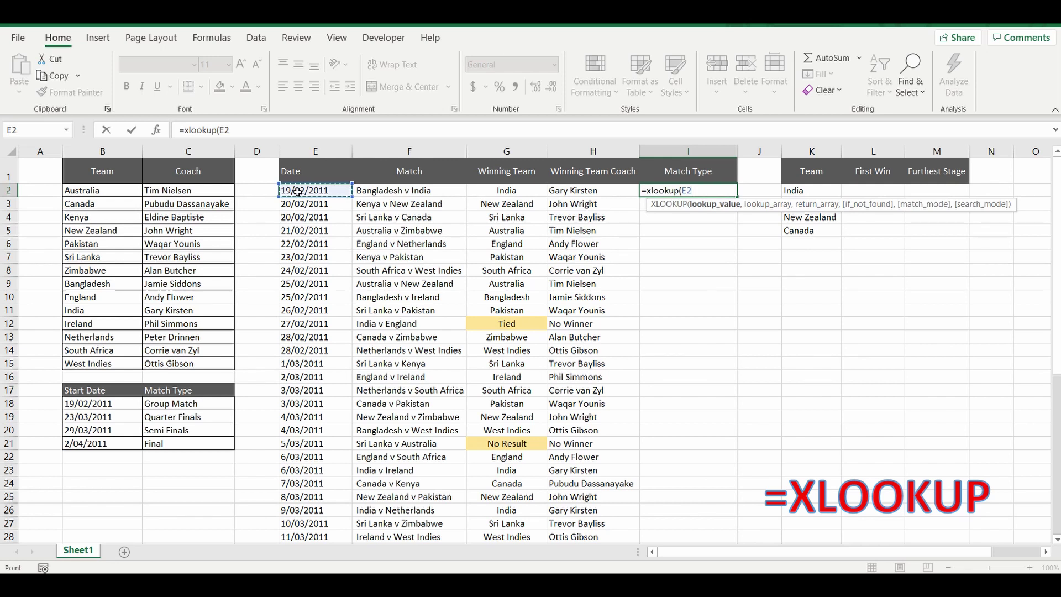
type(",")
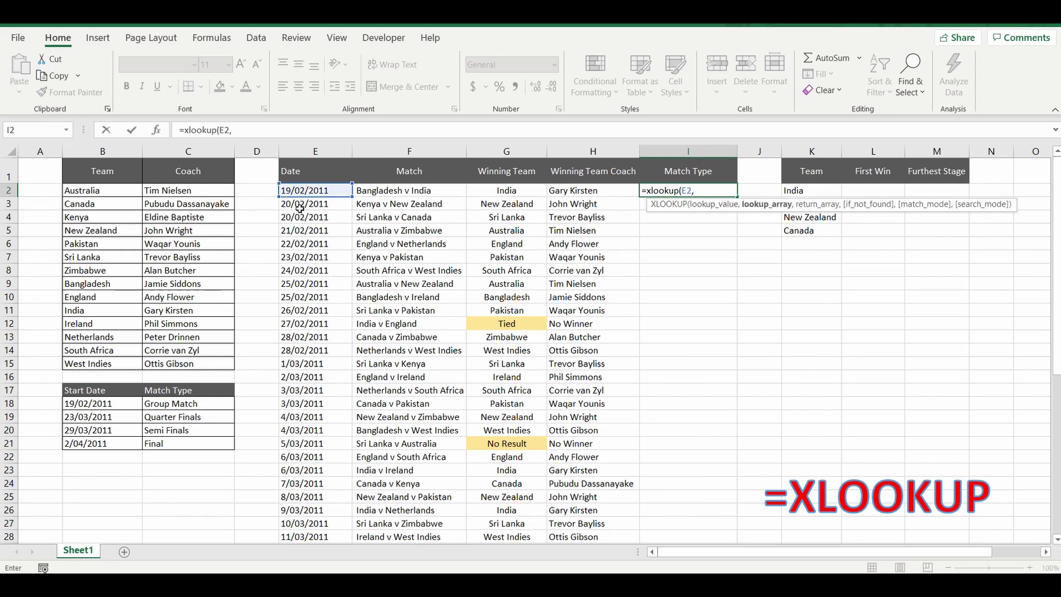
left_click_drag(95, 405, 105, 443)
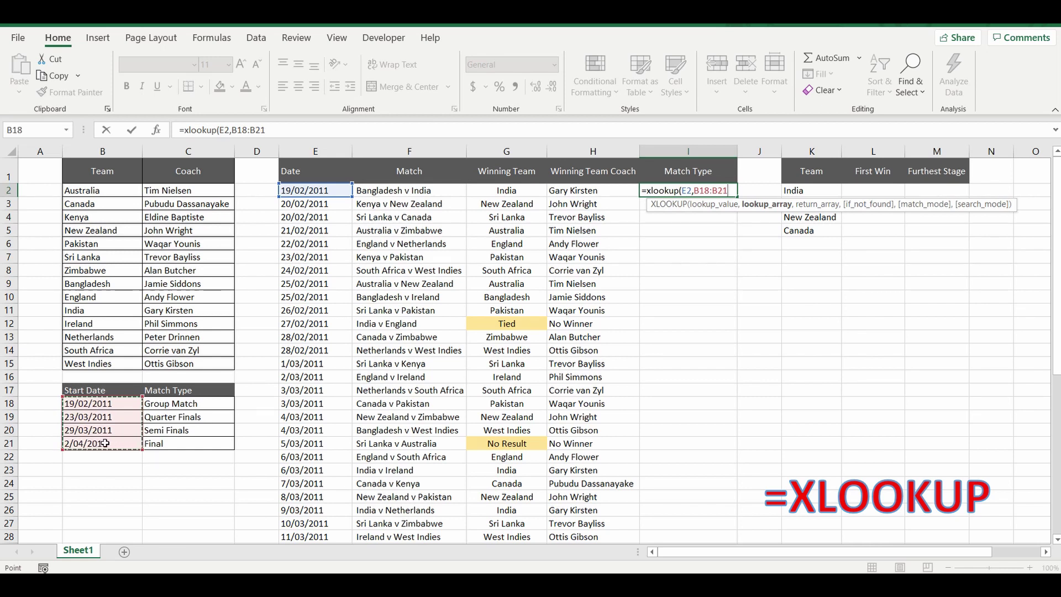
key("F4")
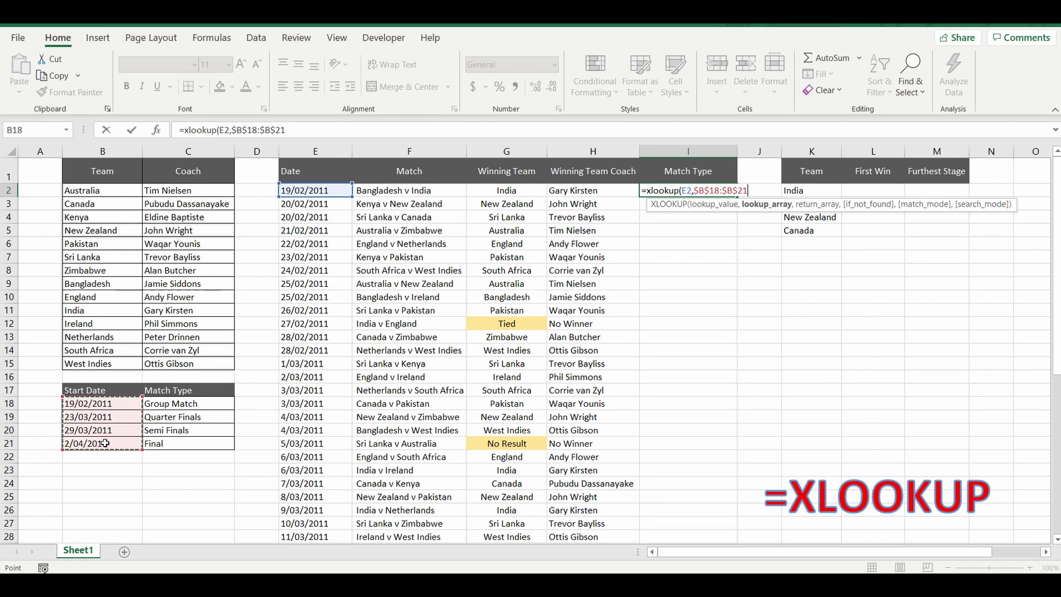
type(",")
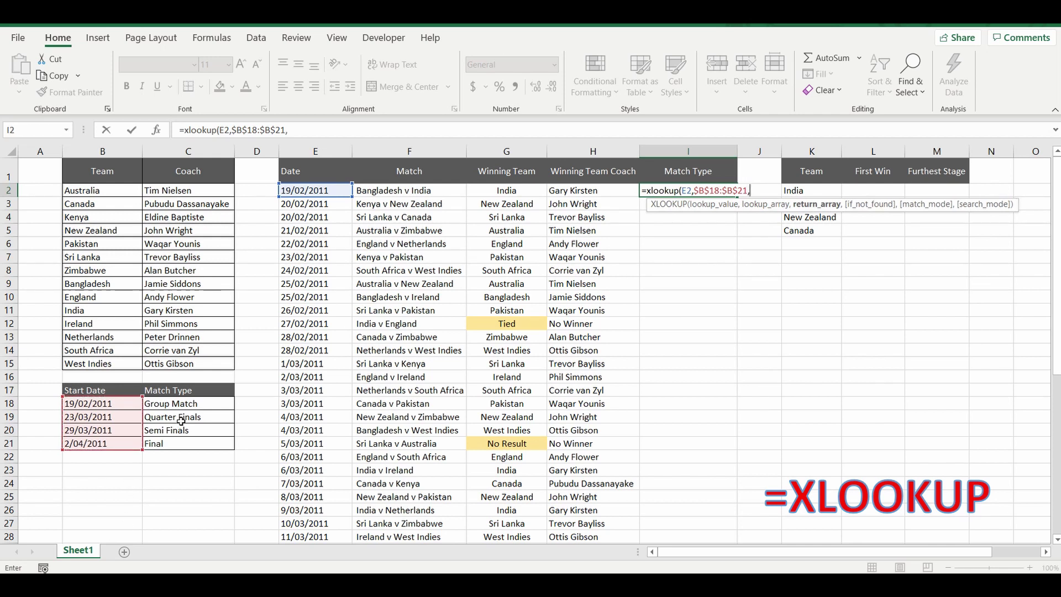
left_click_drag(192, 404, 186, 444)
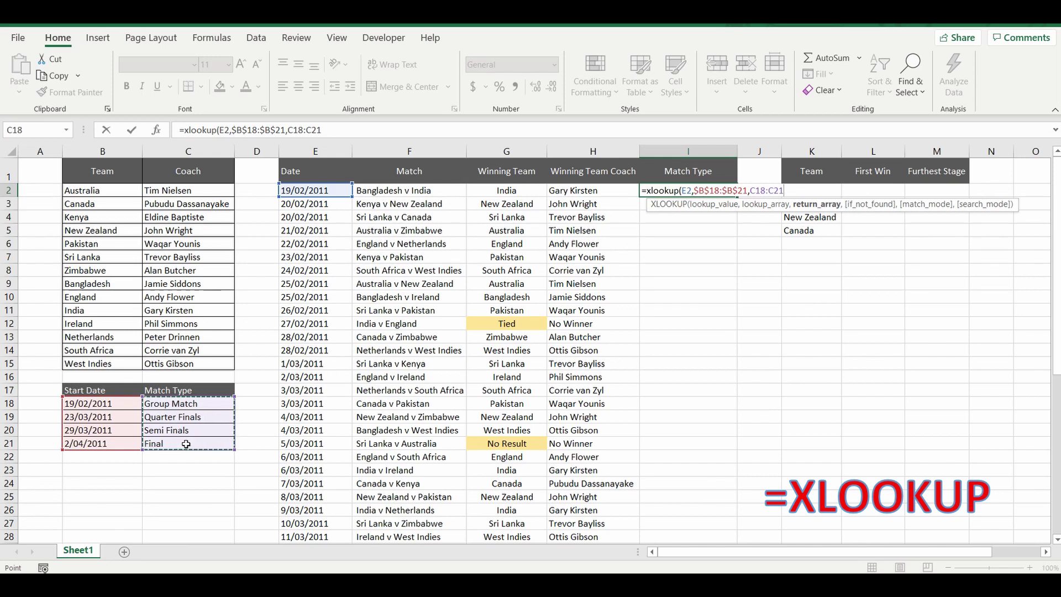
key("F4")
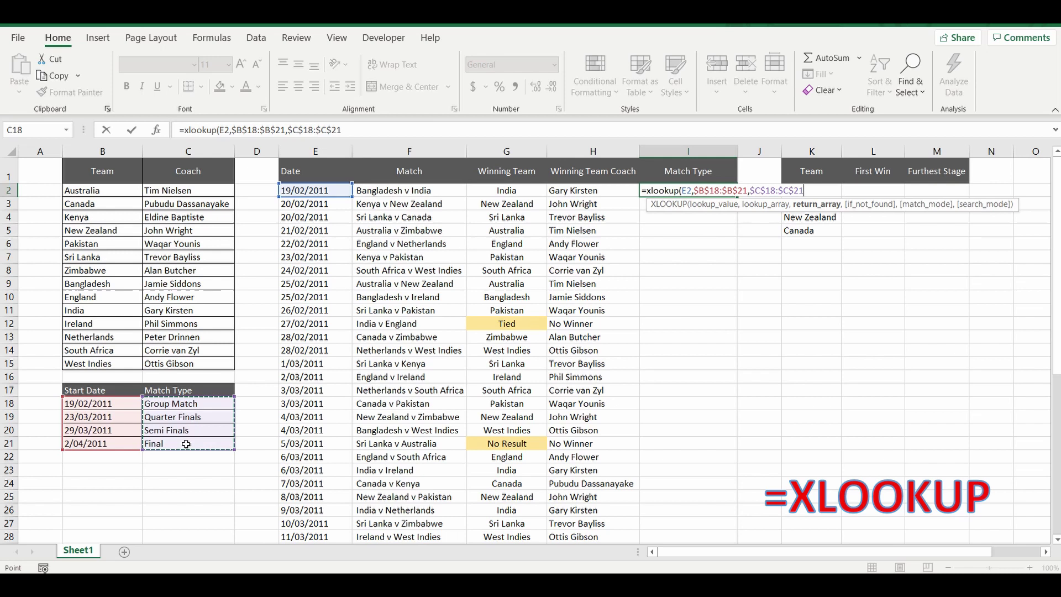
type(",")
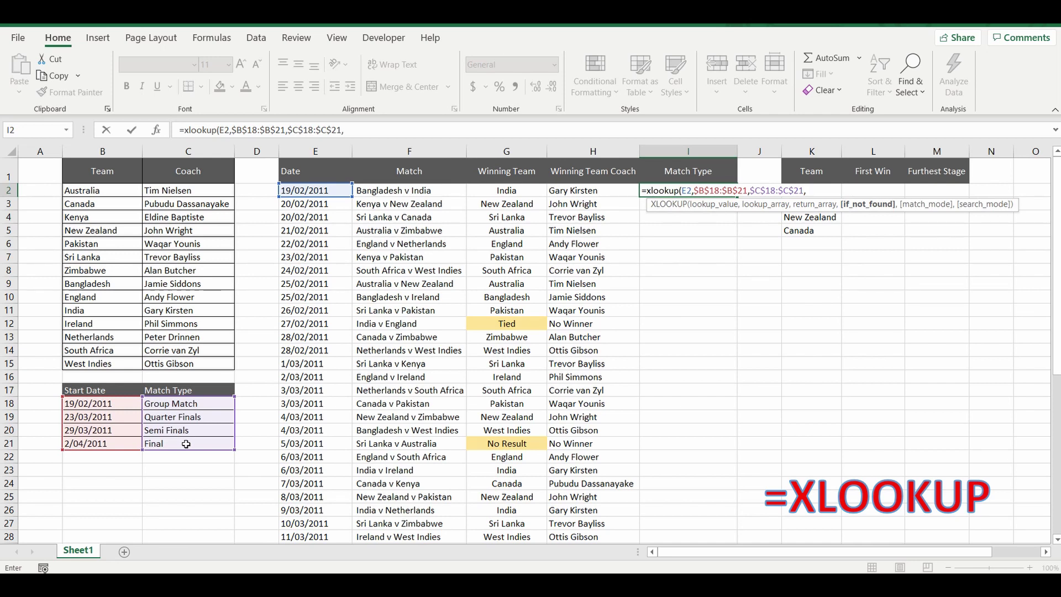
type(",")
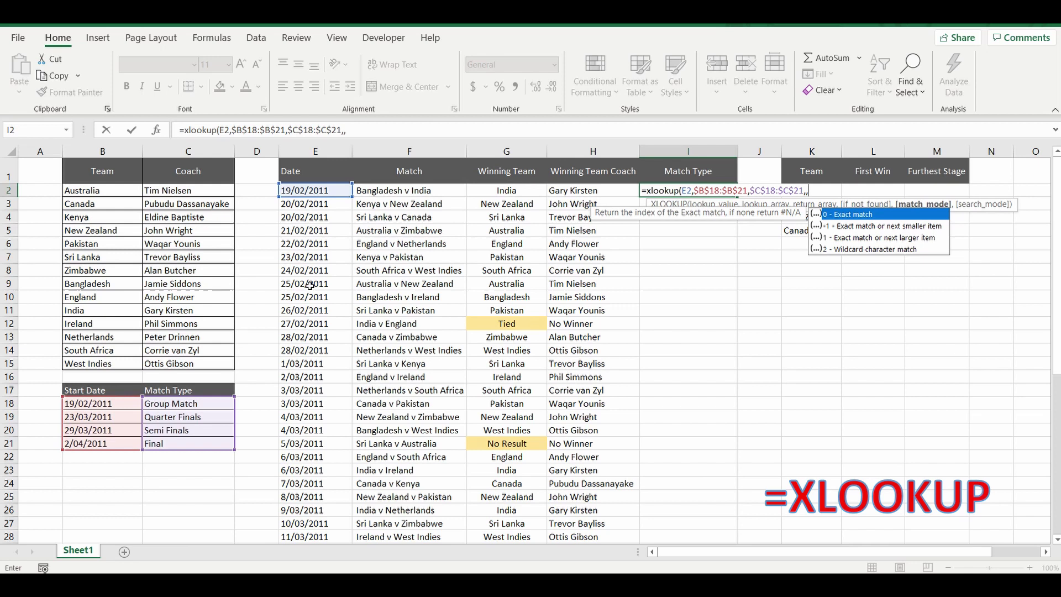
type("-1")
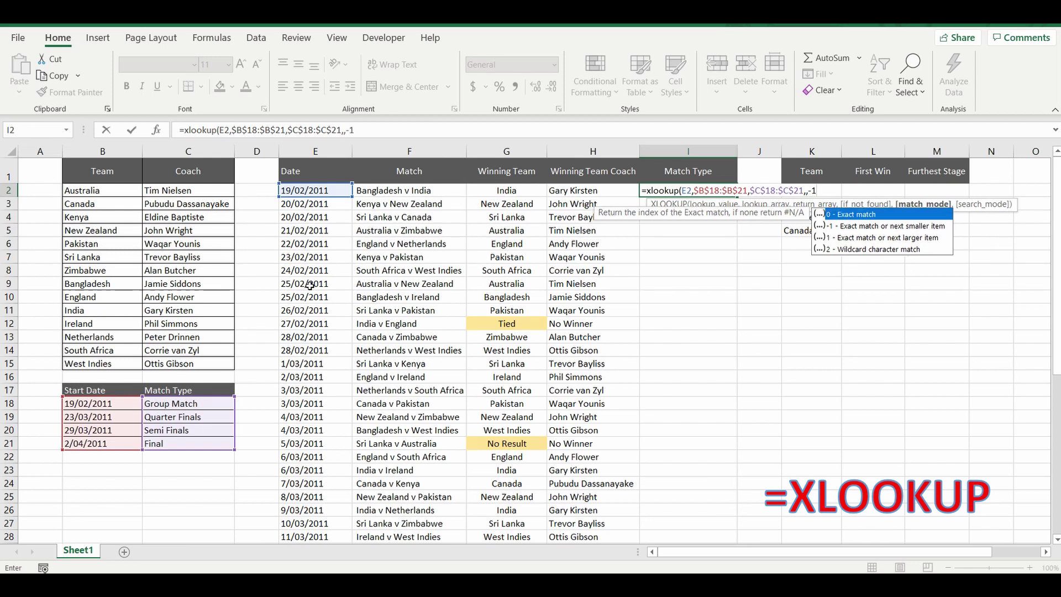
type(")")
Commit I2's match type formula, copy it to I14, and check row 14's date against the start dates.
key("Return")
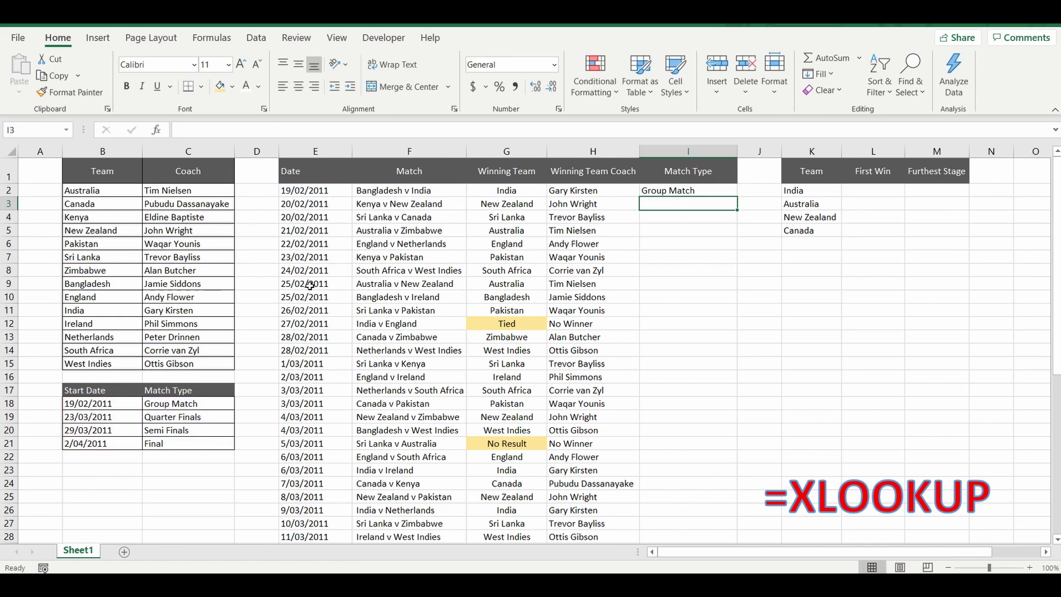
left_click(705, 191)
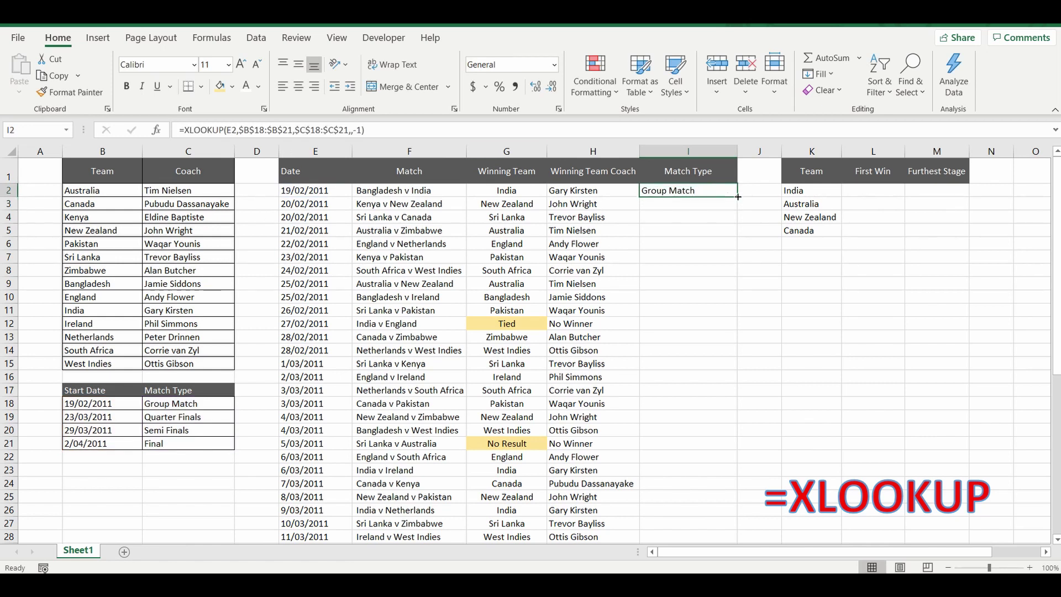
left_click_drag(738, 196, 738, 356)
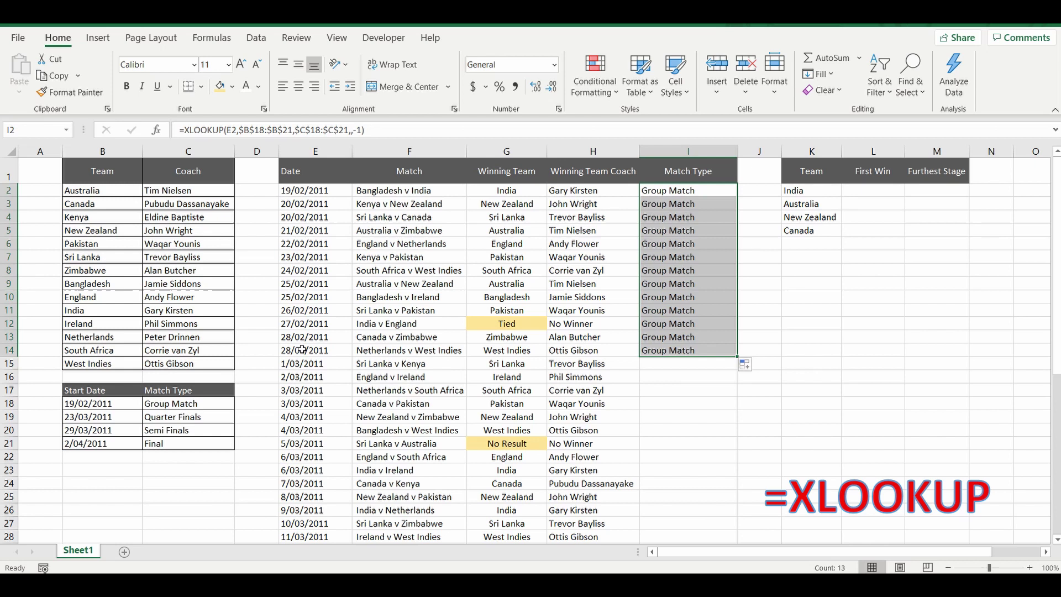
left_click(302, 350)
left_click(101, 408)
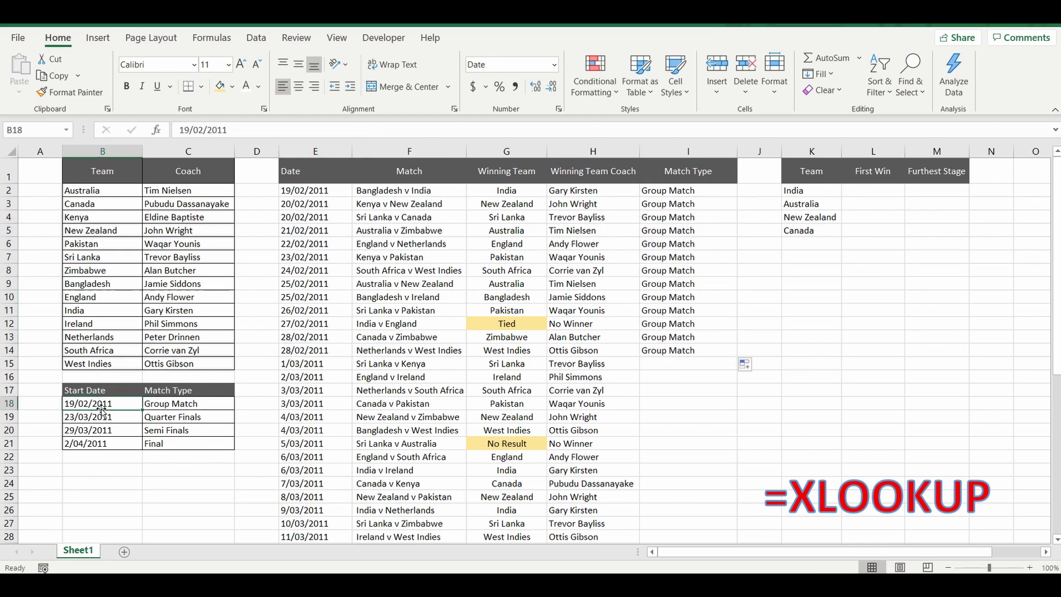
left_click(144, 404)
Extend the Match Type formula down to row 50 and verify the Quarter Finals dates.
left_click(675, 350)
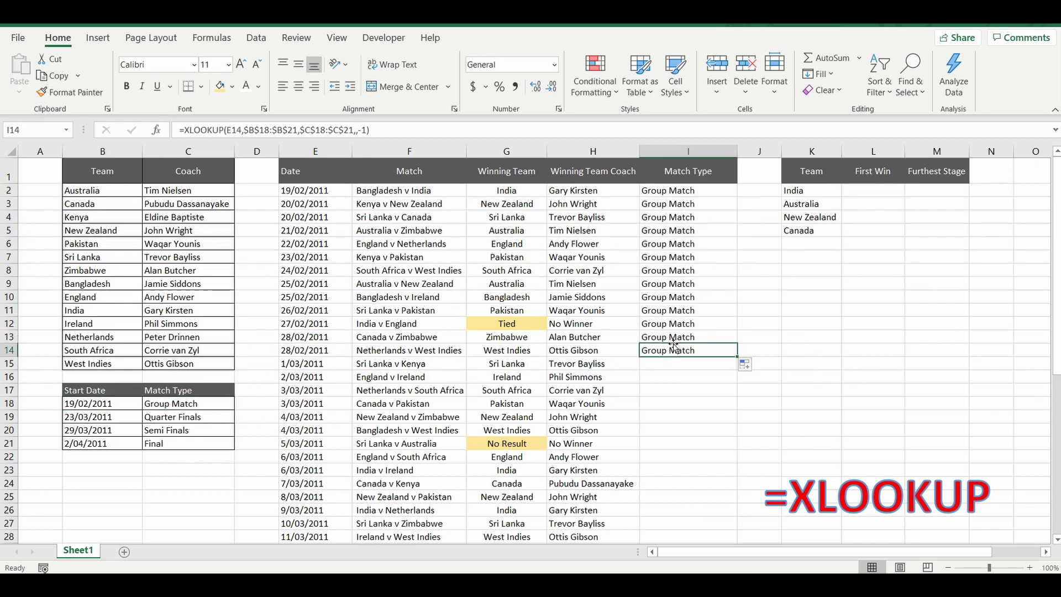
double_click(738, 352)
scroll(709, 355, "down", 8)
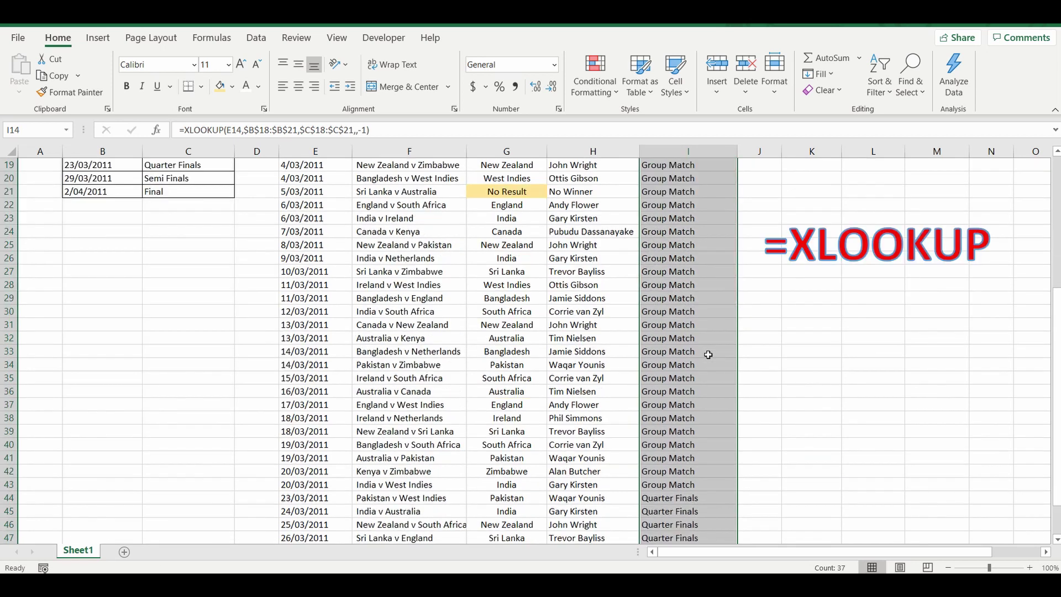
left_click(689, 416)
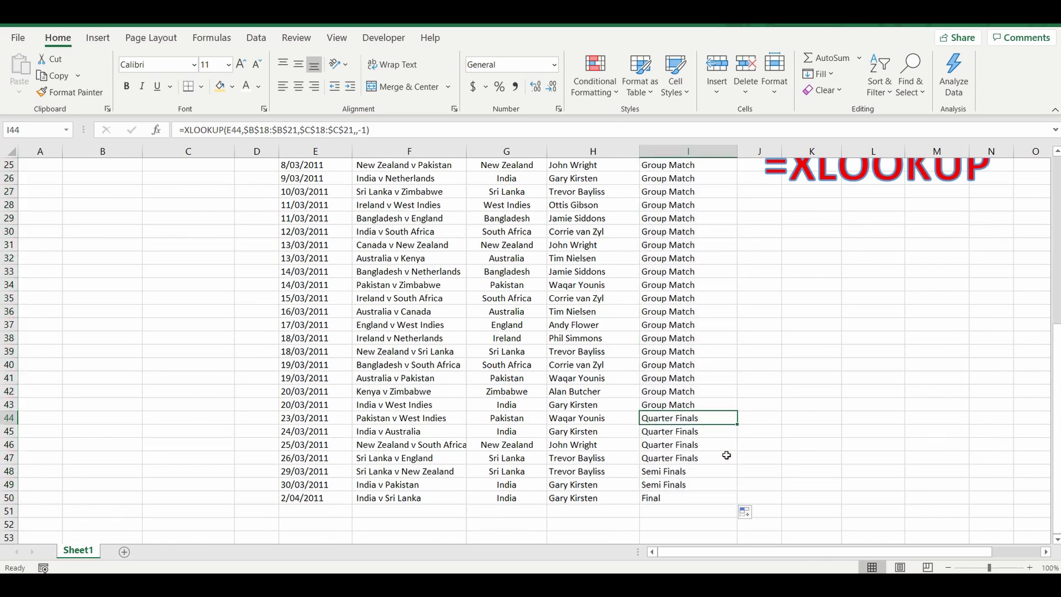
left_click(303, 418)
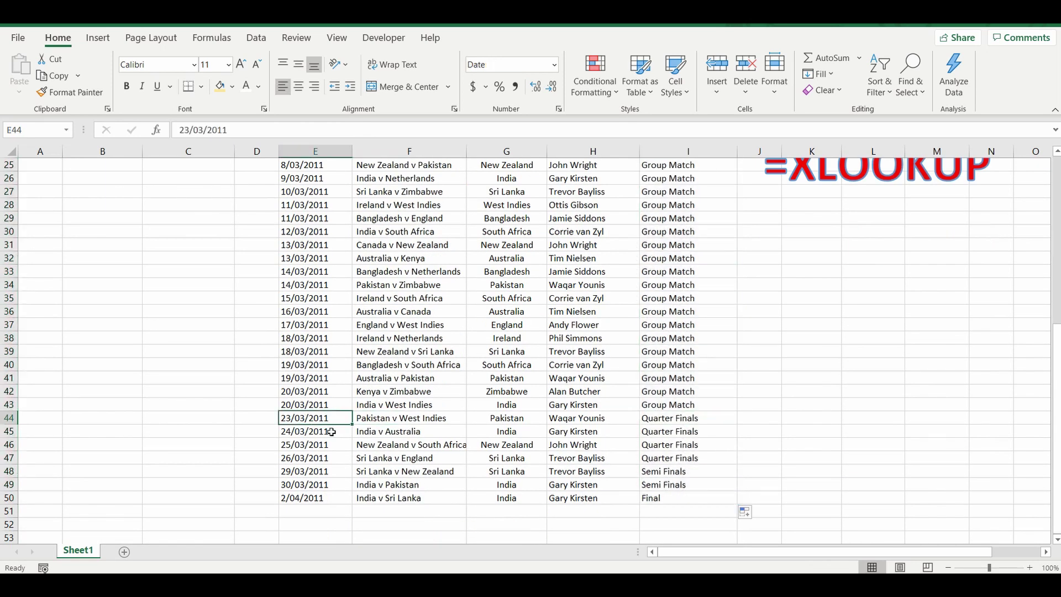
scroll(260, 414, "up", 1)
scroll(254, 410, "up", 7)
left_click_drag(101, 368, 188, 364)
scroll(571, 355, "down", 1)
scroll(571, 354, "down", 3)
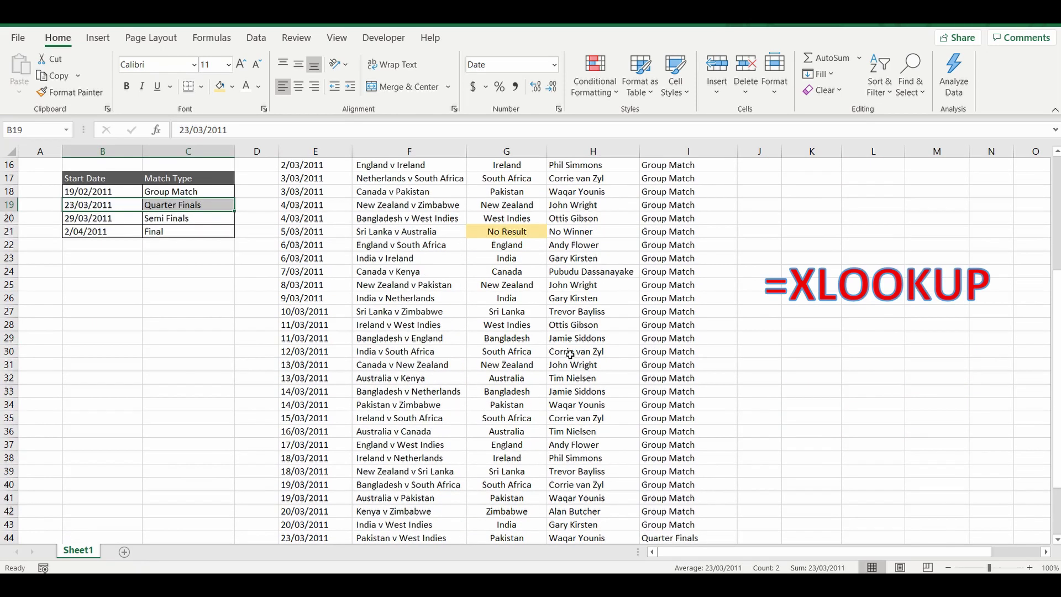
scroll(570, 354, "down", 4)
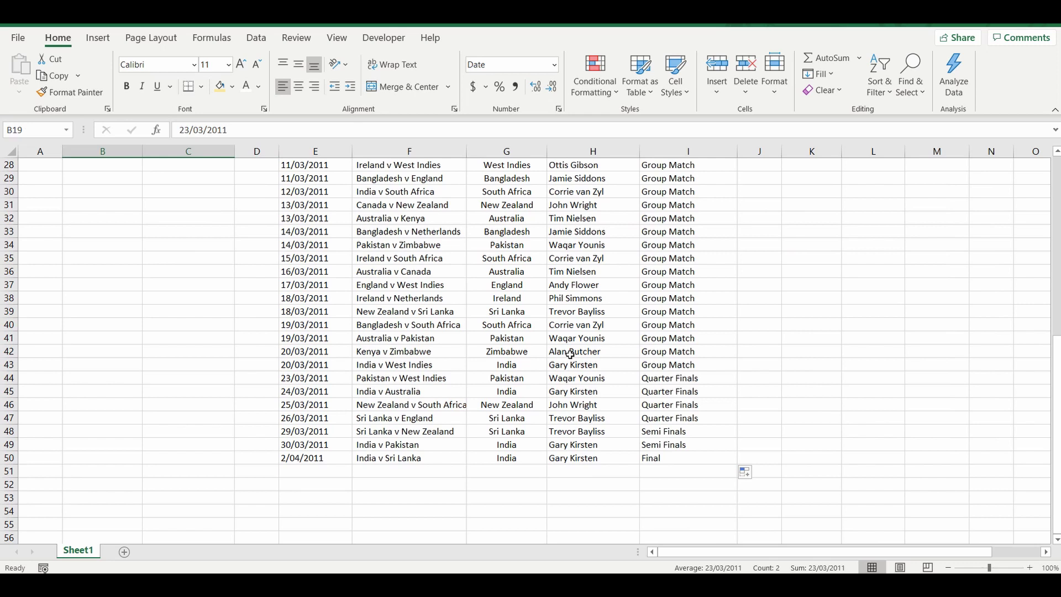
scroll(571, 354, "up", 9)
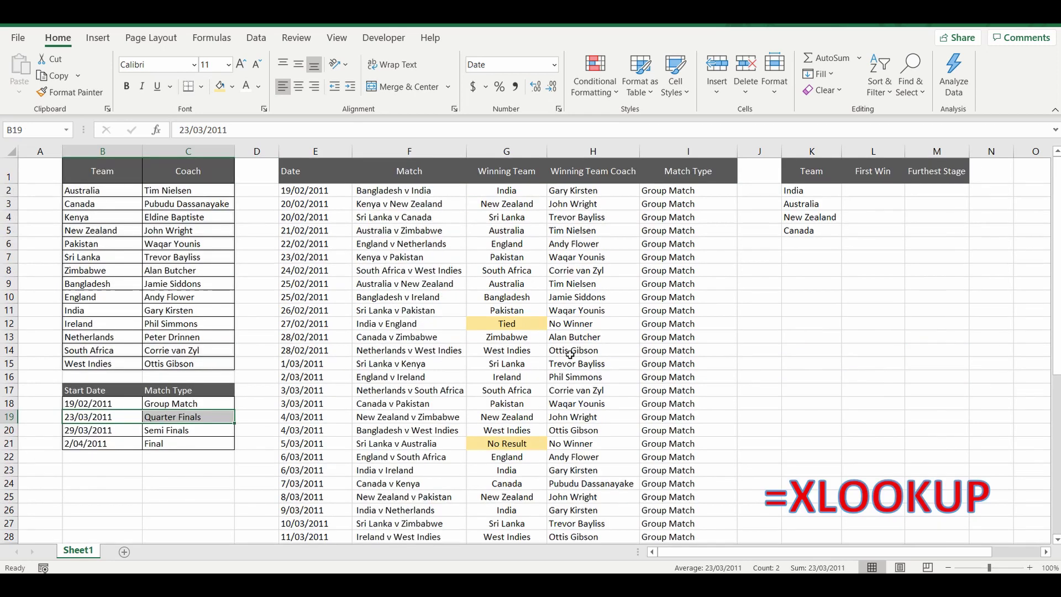
left_click(677, 190)
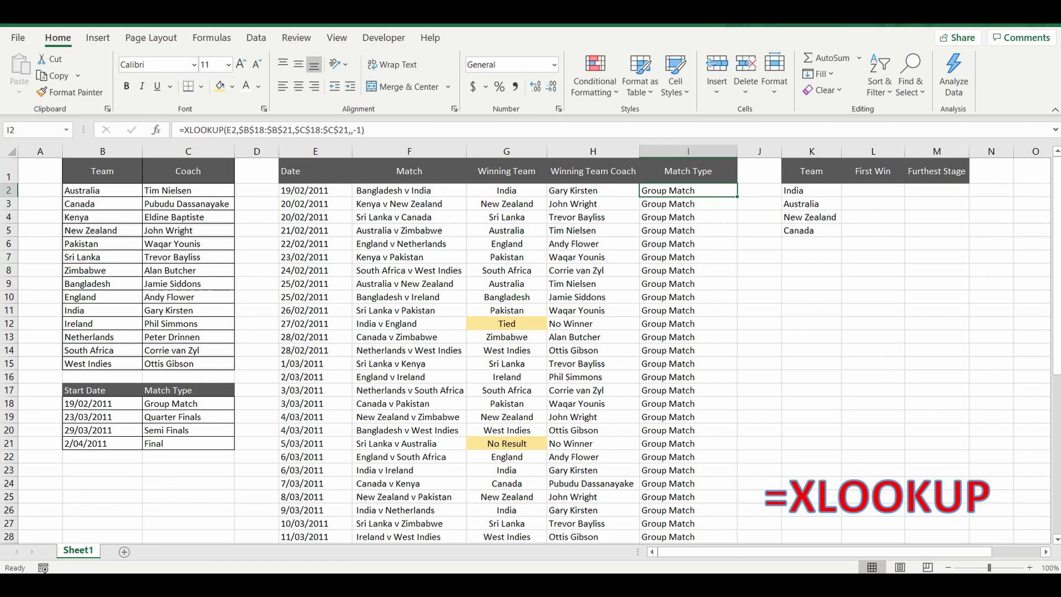
left_click(991, 257)
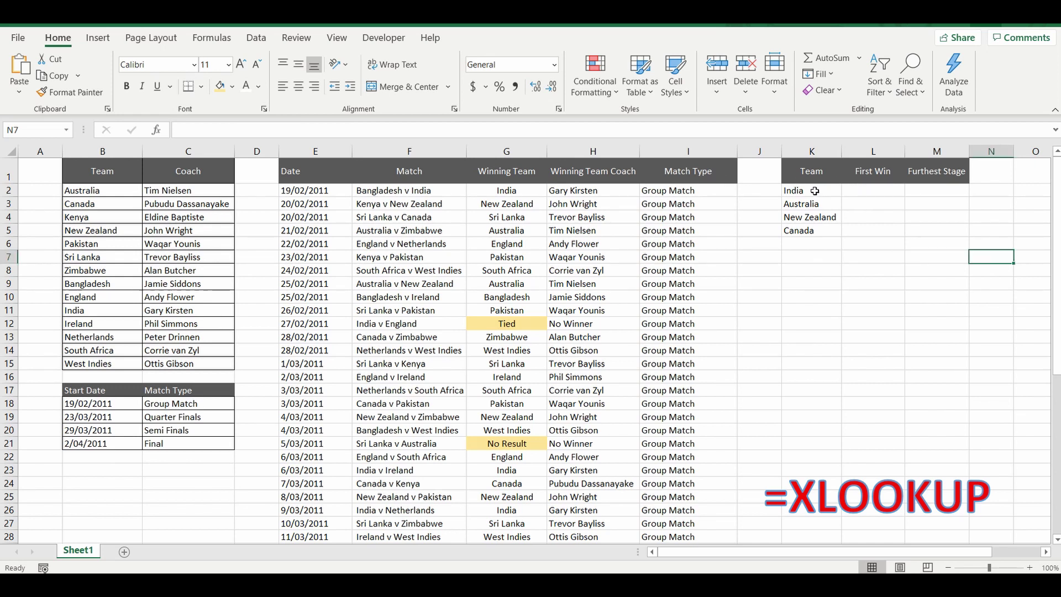
left_click_drag(815, 190, 811, 230)
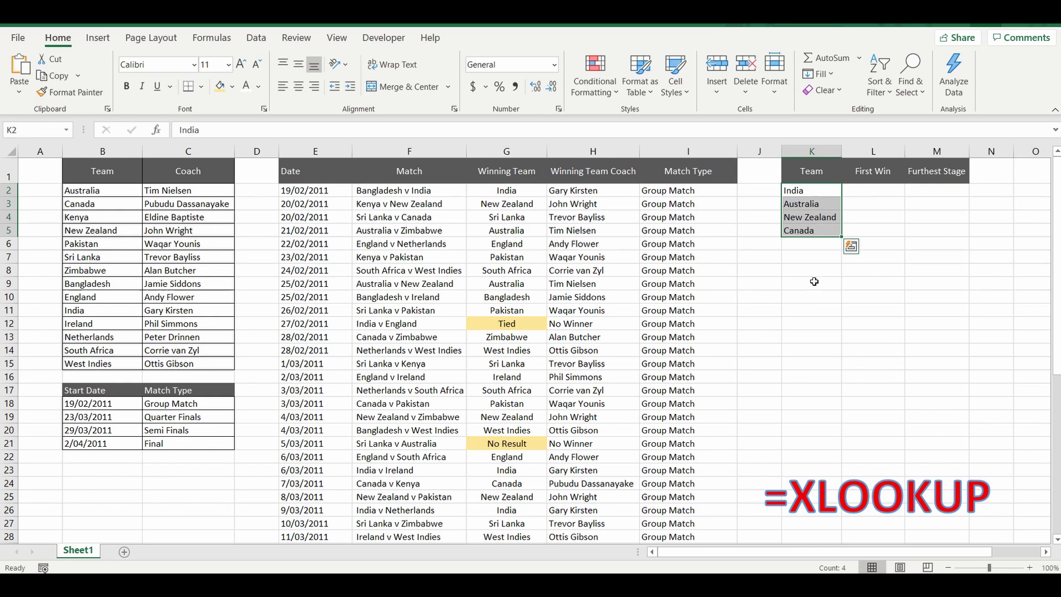
left_click_drag(691, 151, 315, 151)
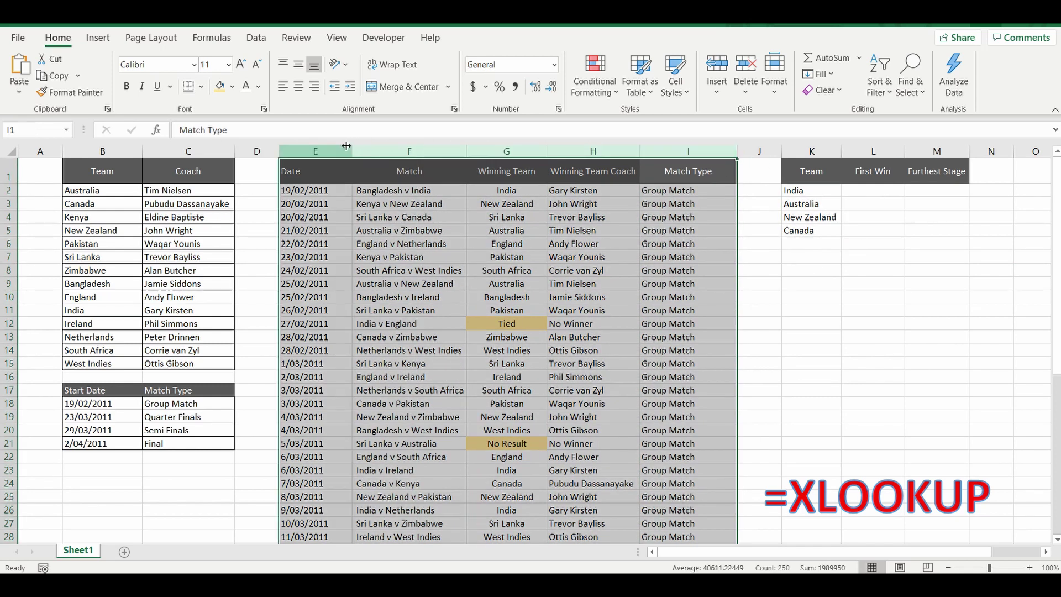
left_click(873, 190)
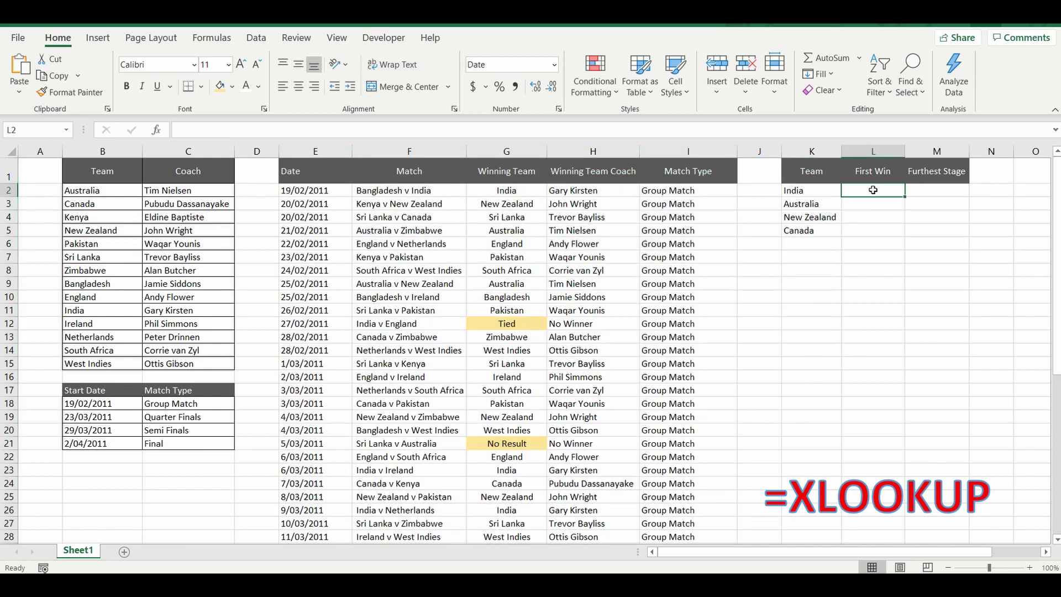
left_click(944, 192)
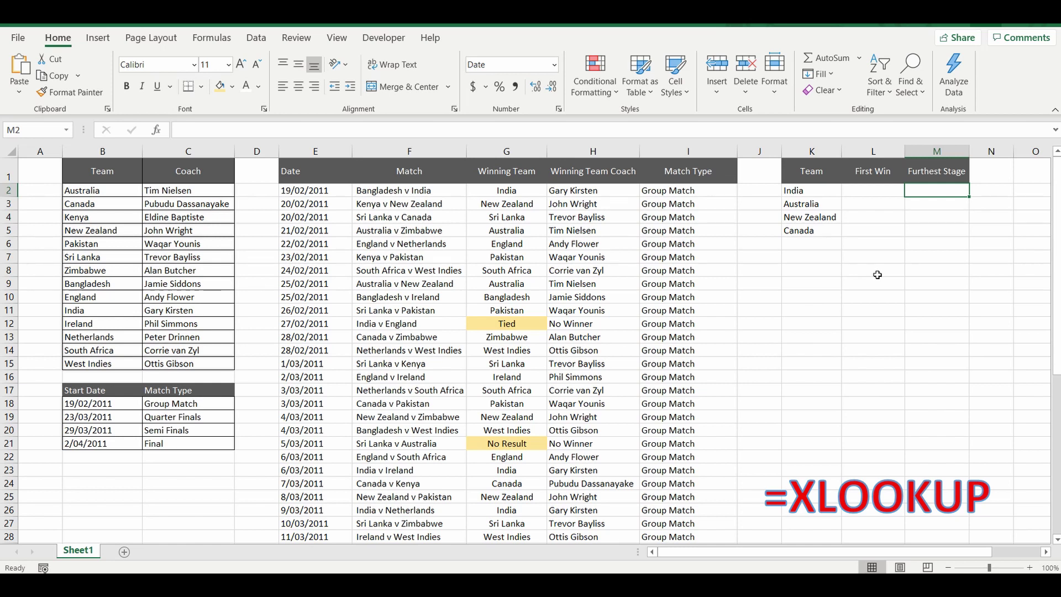
left_click(862, 190)
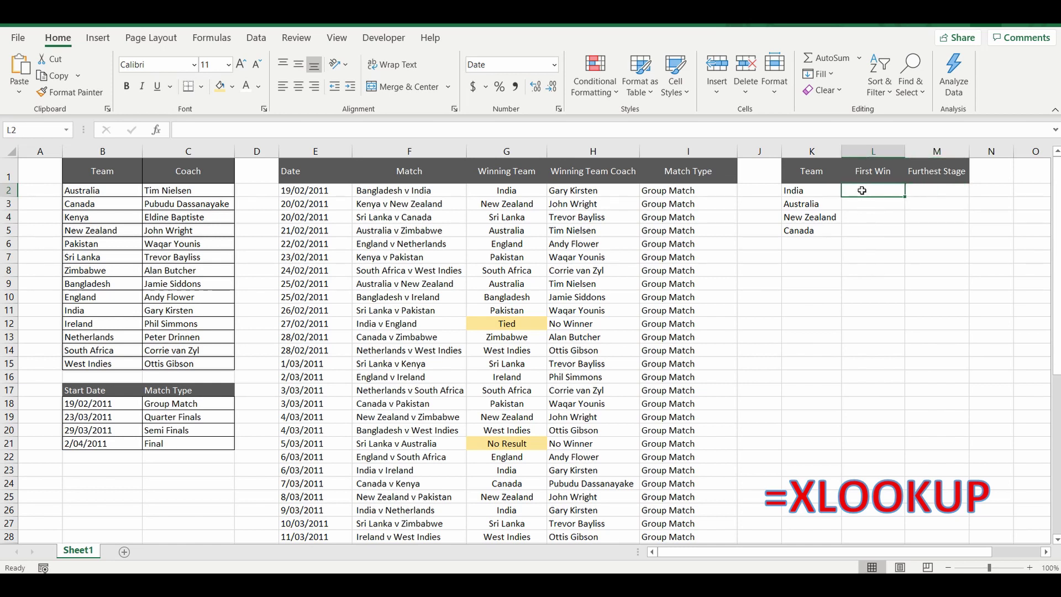
Start L2's XLOOKUP on K2 with locked ranges $G$2:$G$50 to search and $E$2:$E$50 to return.
type("=x")
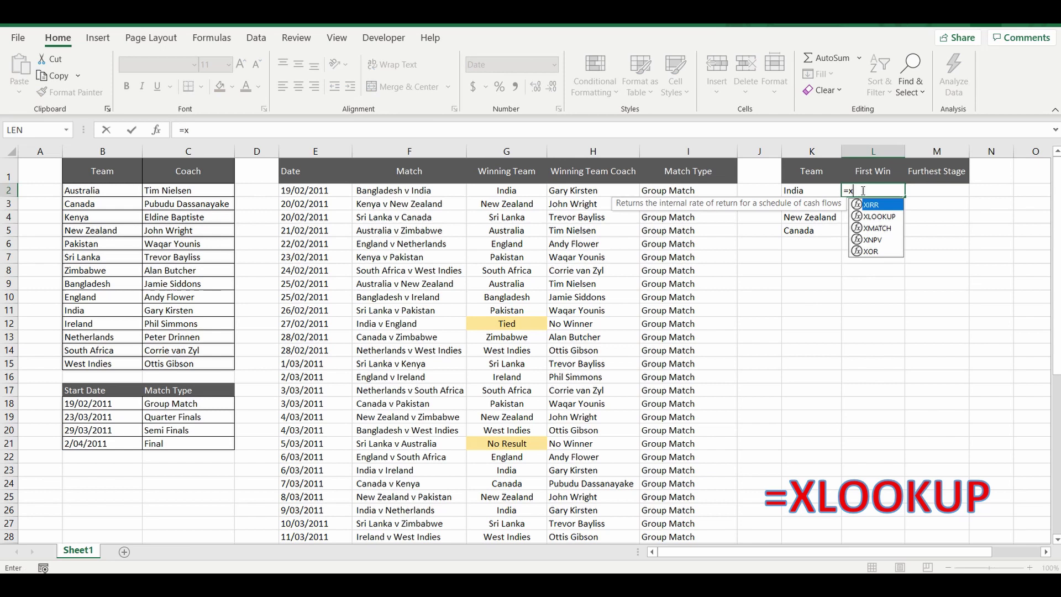
type("lookup")
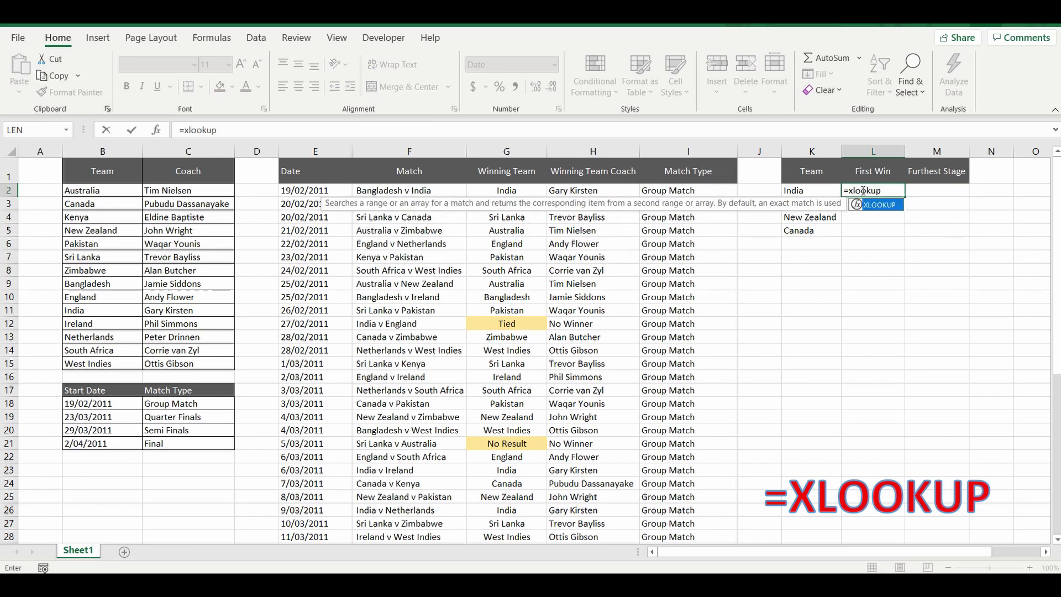
type("(")
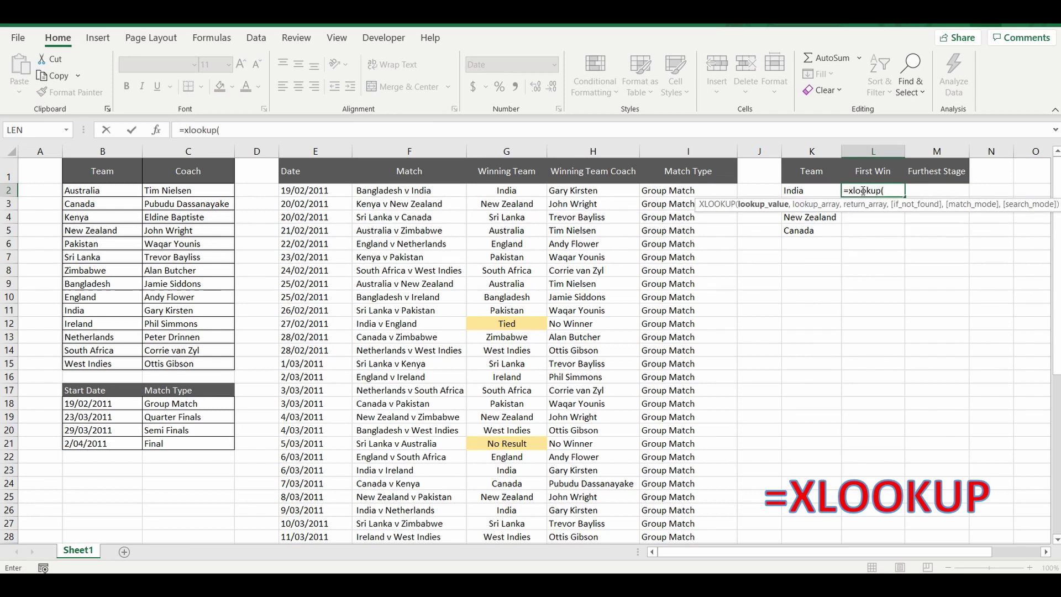
left_click(809, 191)
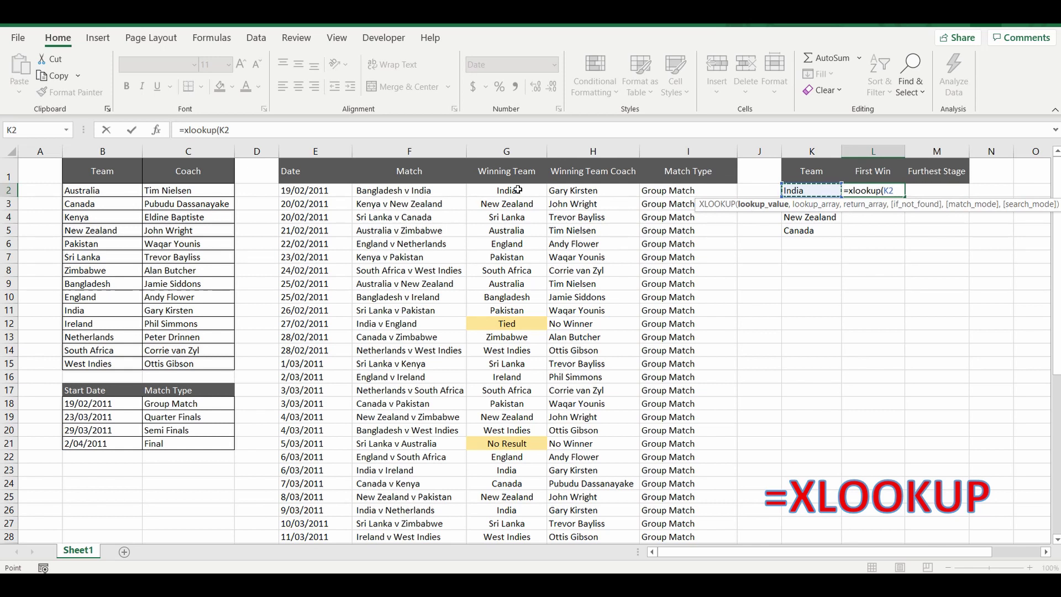
type(",")
left_click_drag(517, 190, 497, 530)
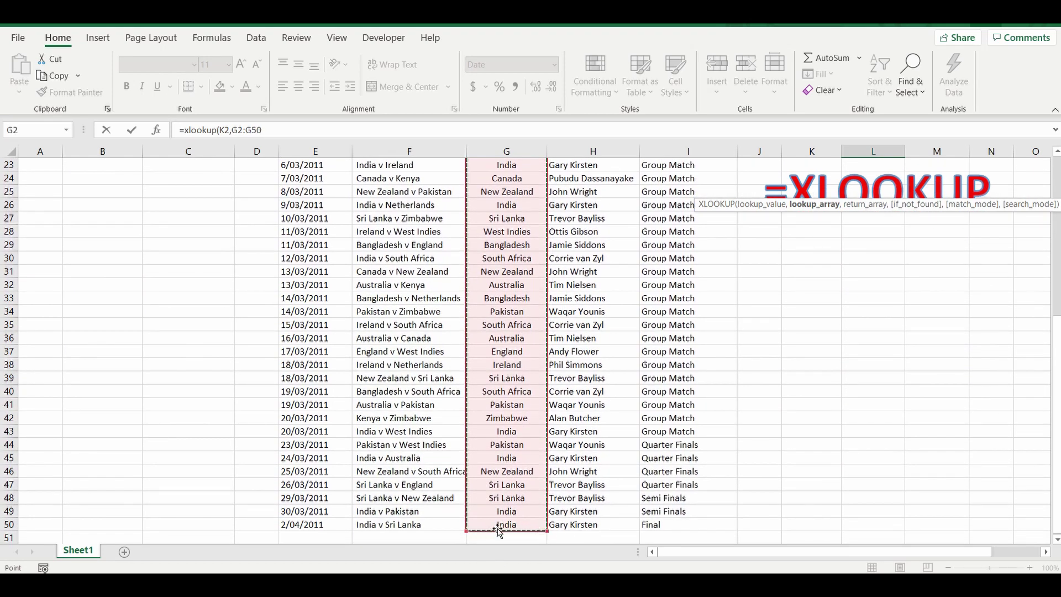
key("F4")
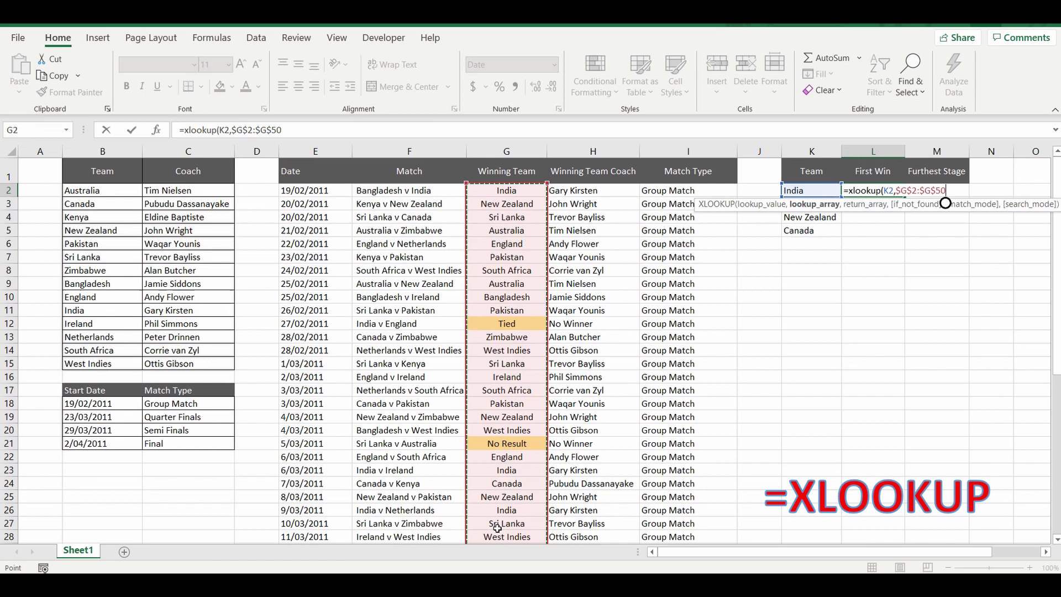
type(",")
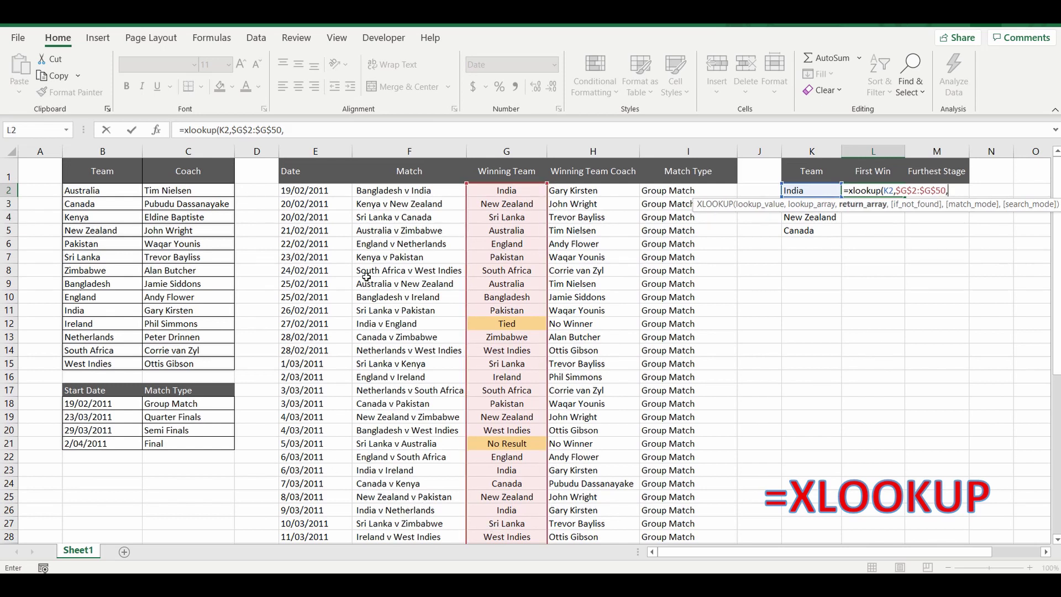
left_click_drag(328, 190, 336, 499)
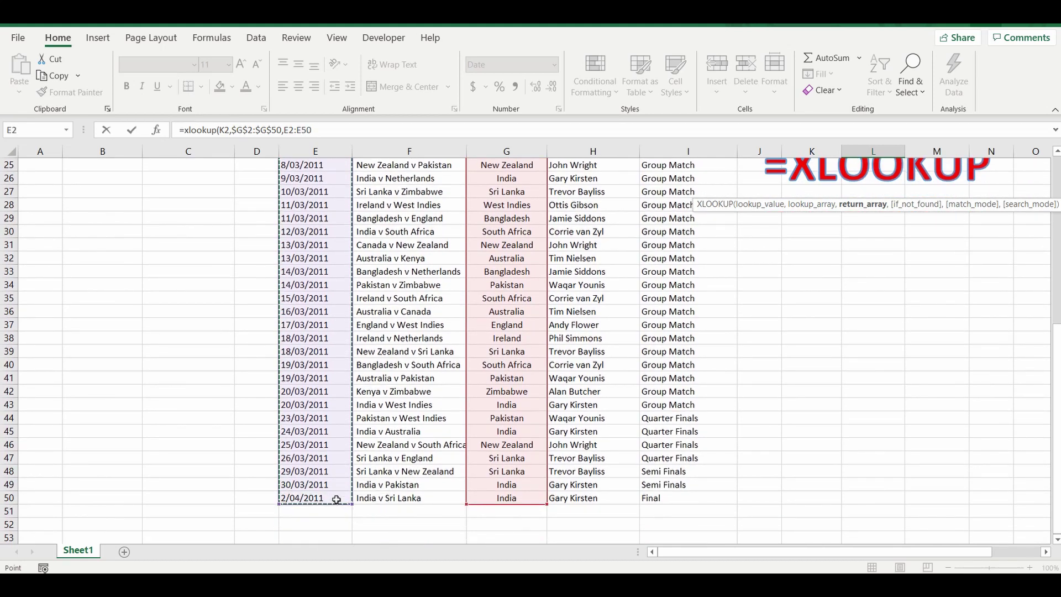
key("F4")
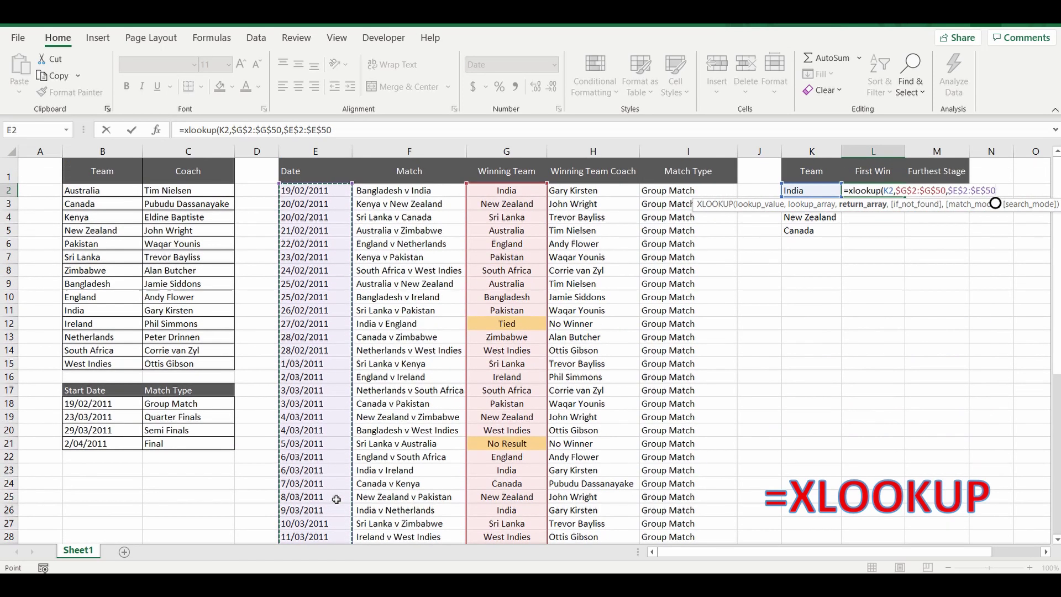
Finish the formula with a "no wins" fallback, match mode 0 and search mode 1, and commit it.
type(",")
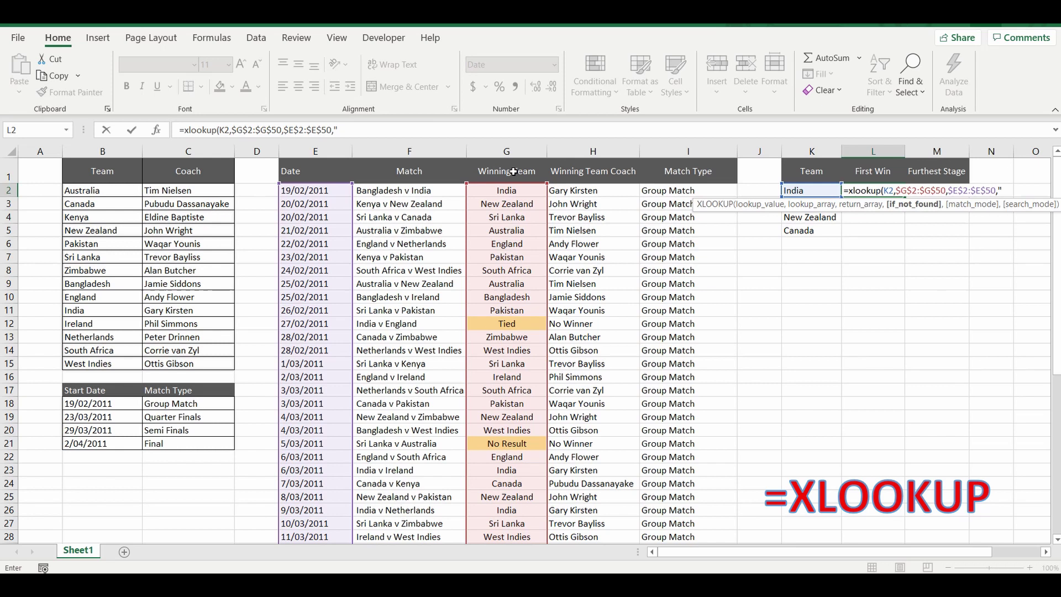
type("\"no wins\",")
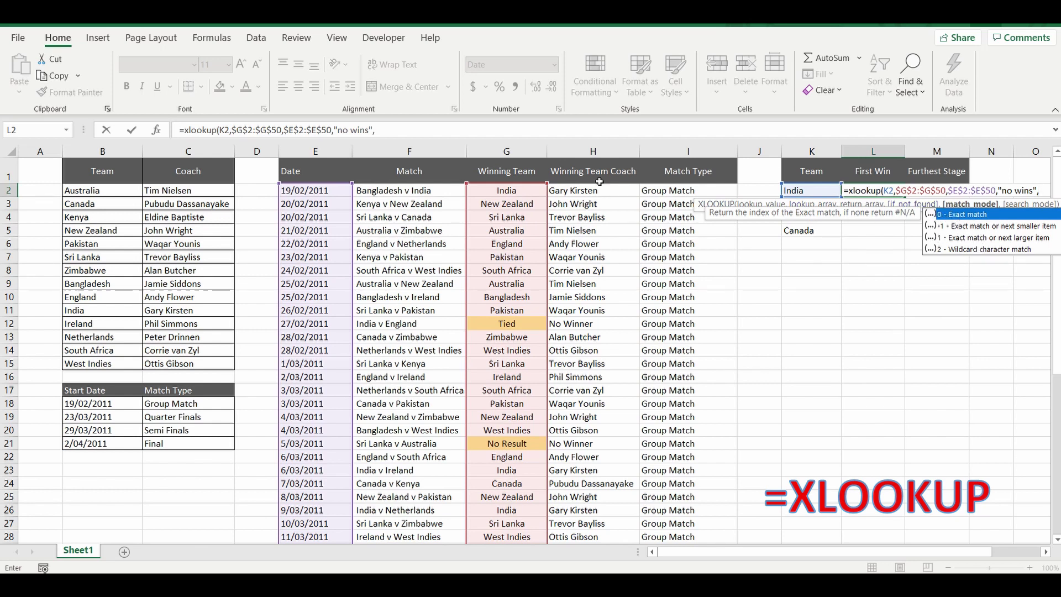
left_click(420, 134)
type("0")
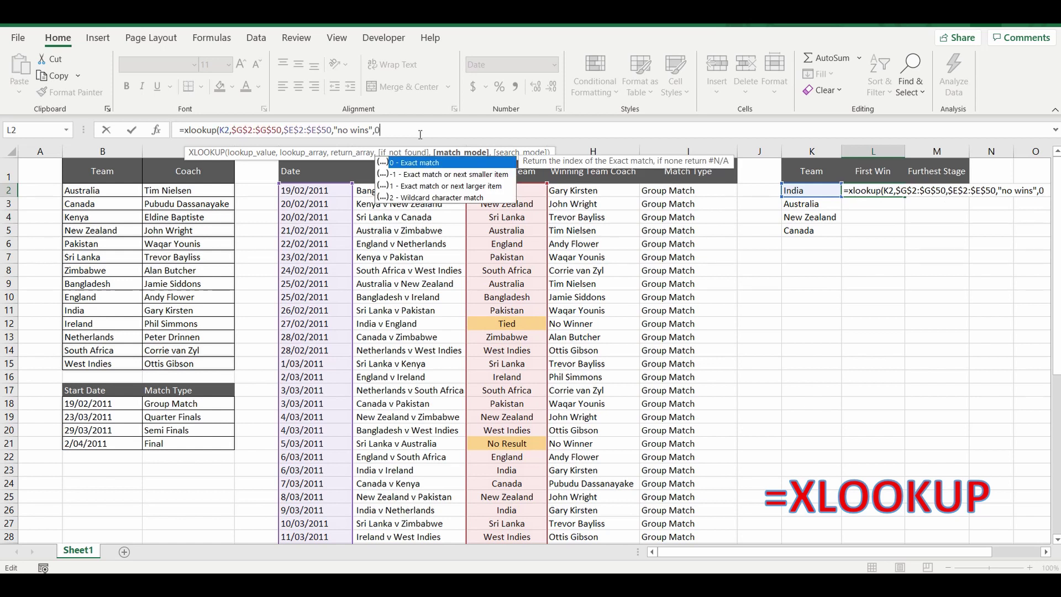
type(",")
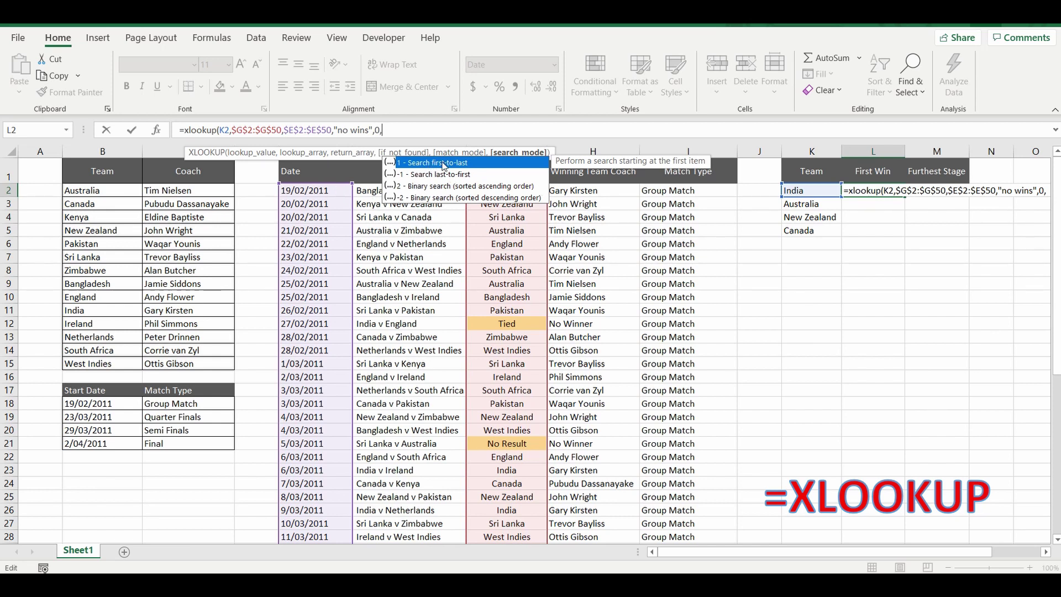
type("1")
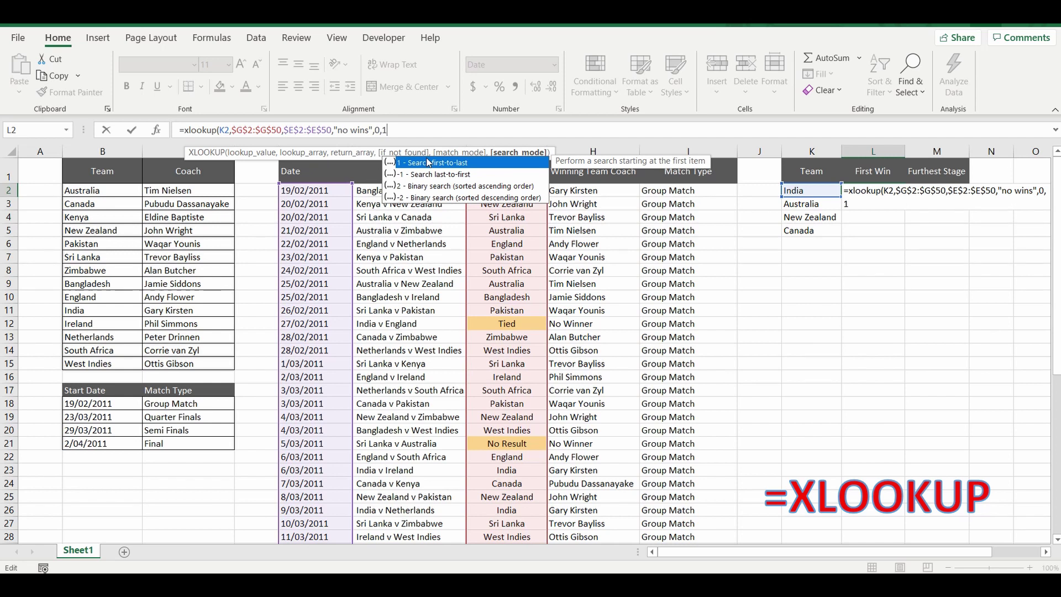
type(")")
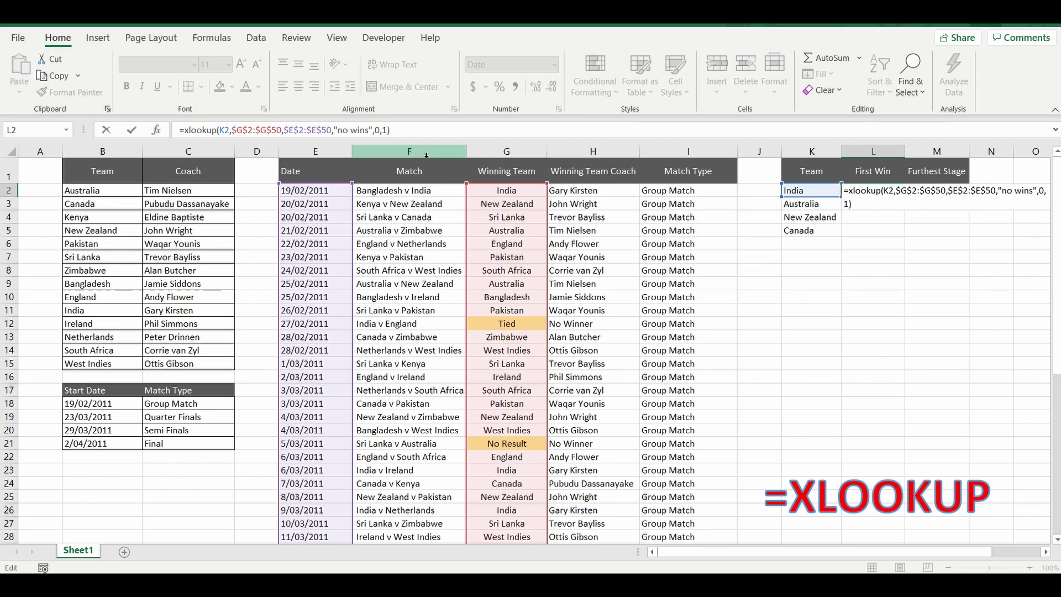
key("Return")
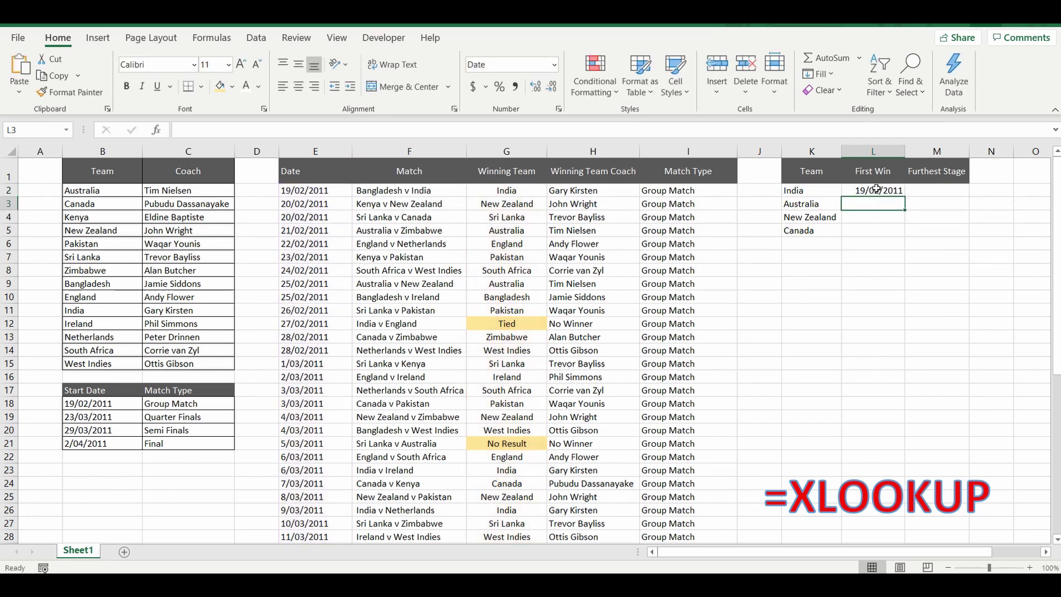
Copy L2's first win formula down to L5 for Australia, New Zealand and Canada.
left_click(877, 188)
left_click_drag(905, 197, 904, 238)
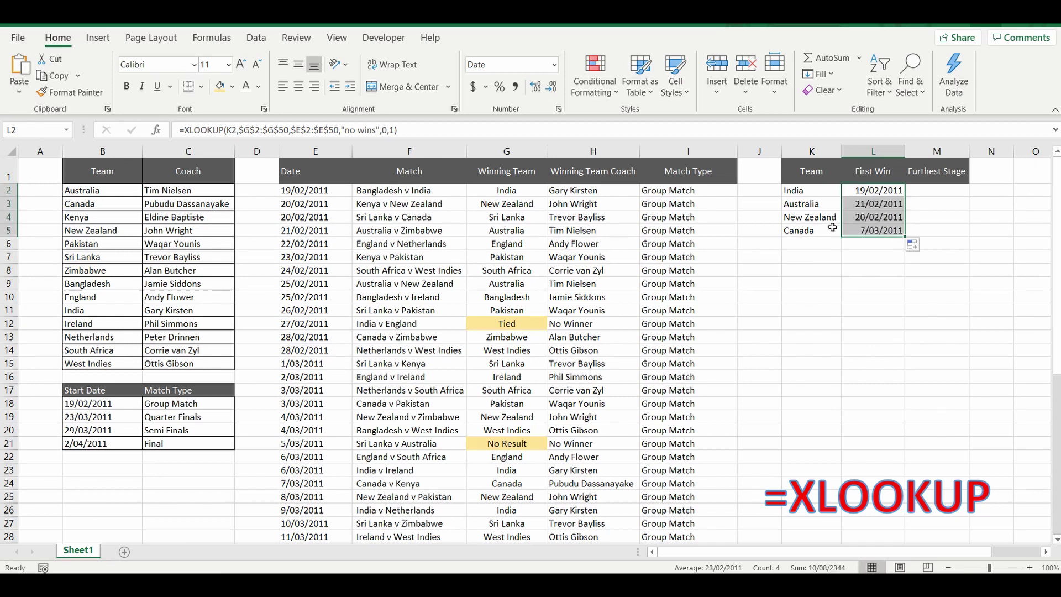
scroll(577, 343, "down", 3)
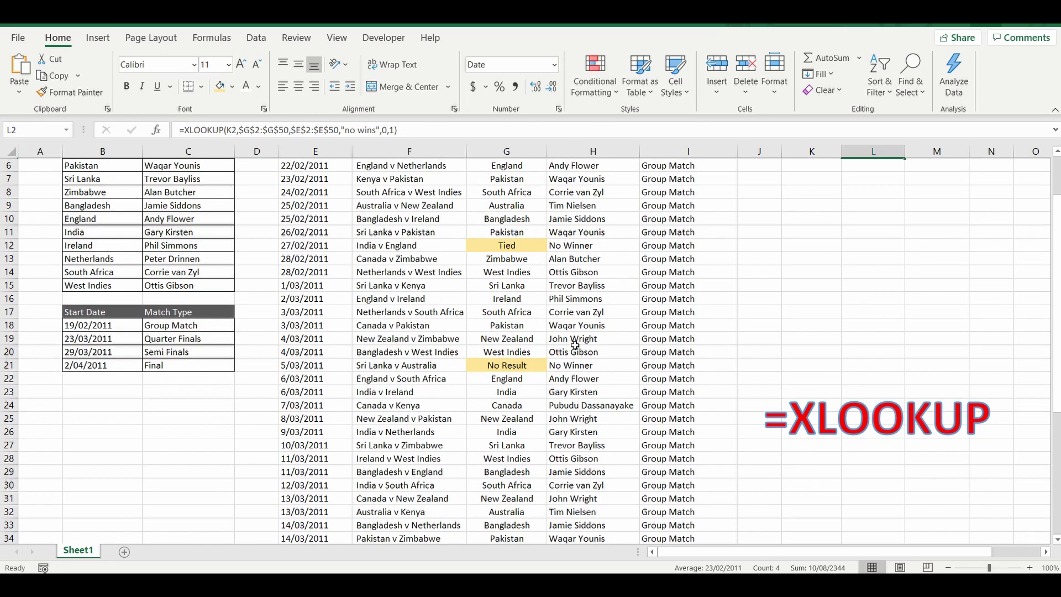
scroll(576, 346, "up", 3)
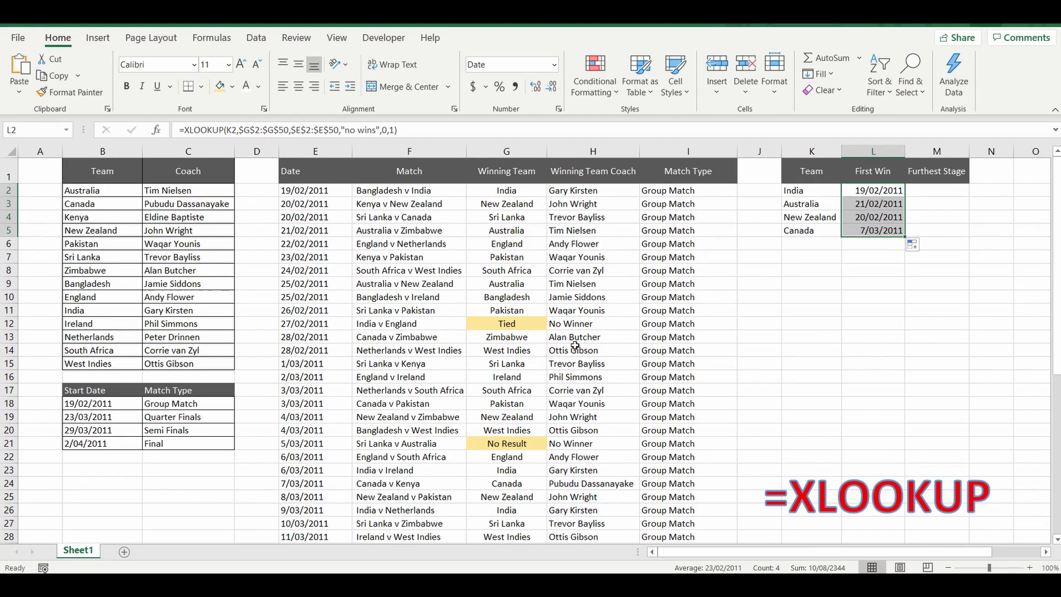
Change K5 from Canada to Ireland, then to Kenya, and confirm L5 shows "no wins".
left_click(809, 229)
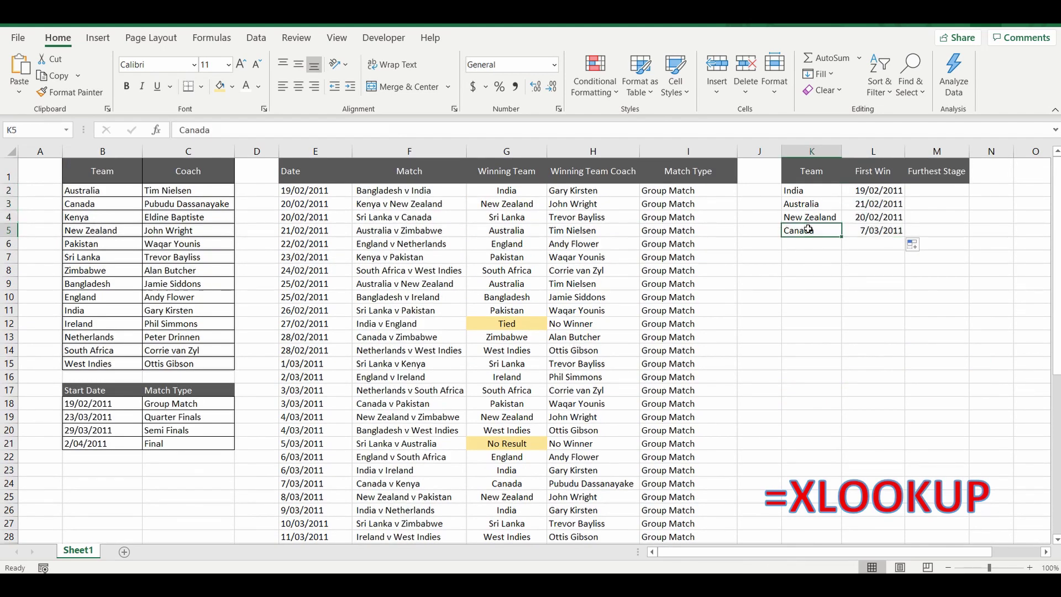
type("Ireland")
key("Return")
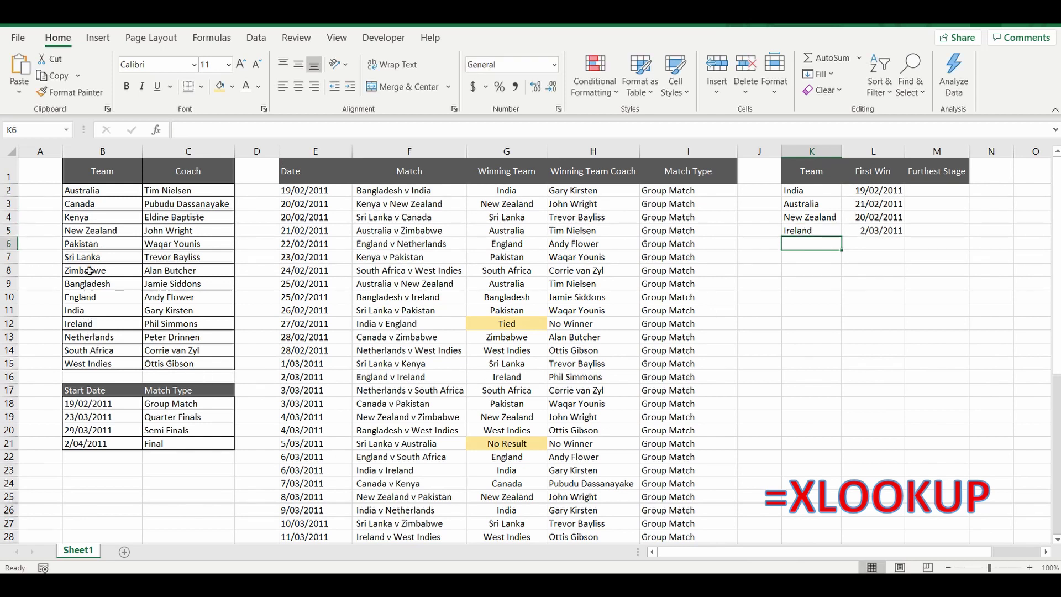
left_click(792, 230)
type("Kenya")
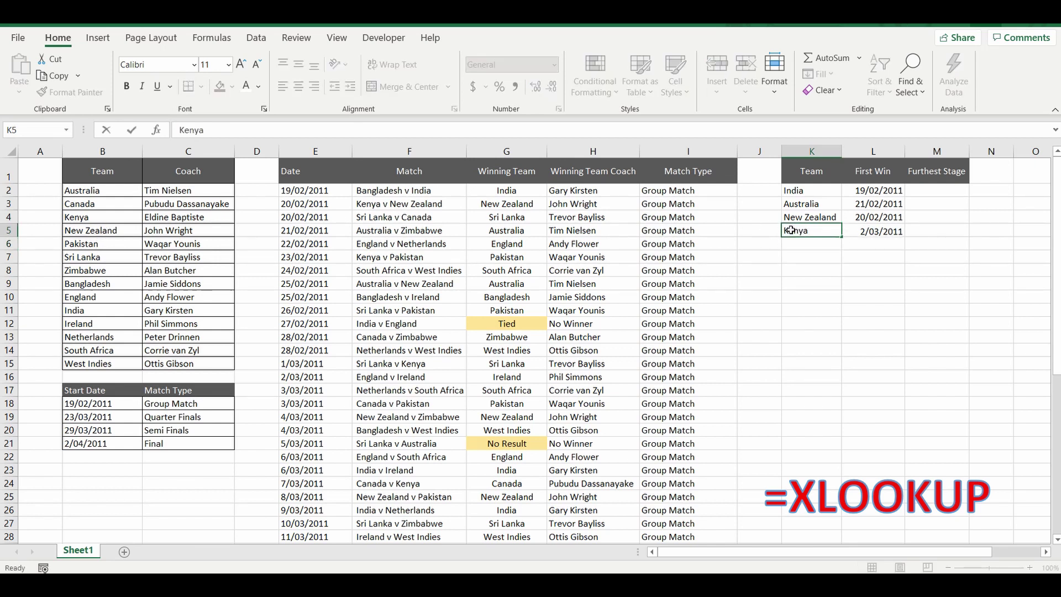
key("Return")
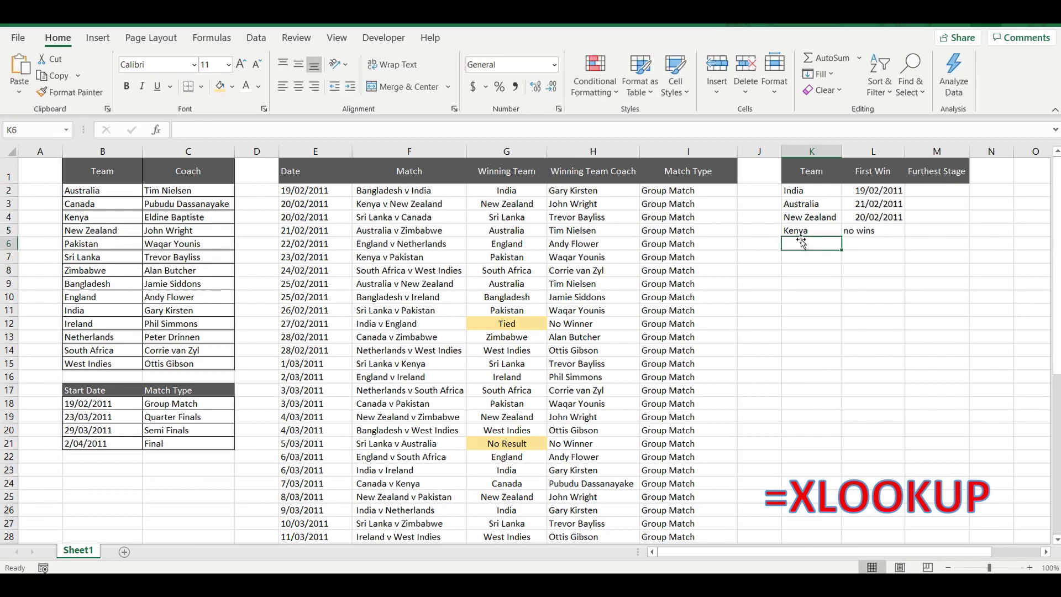
left_click(878, 231)
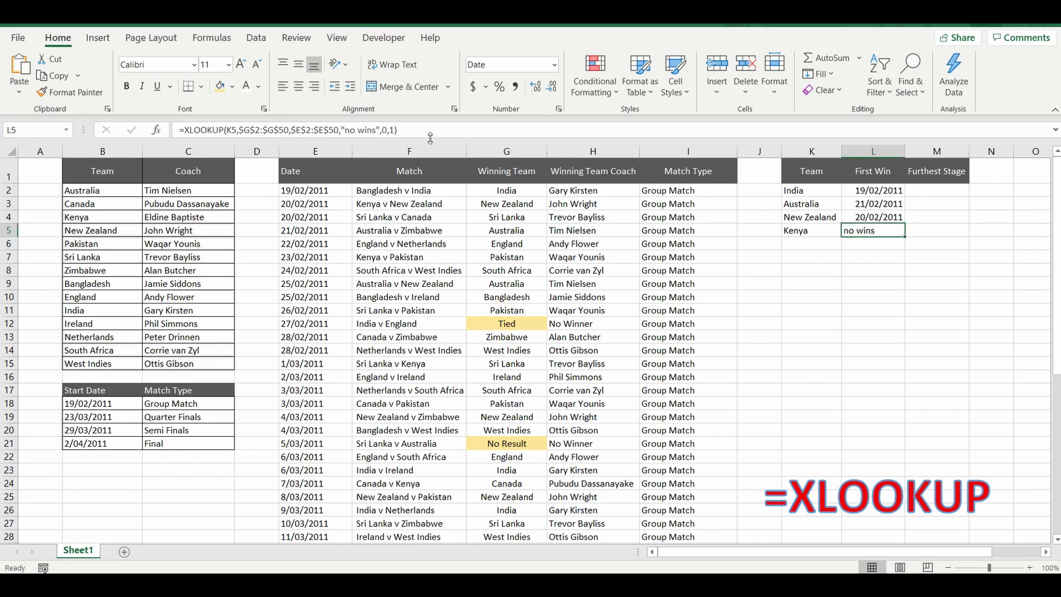
left_click(891, 284)
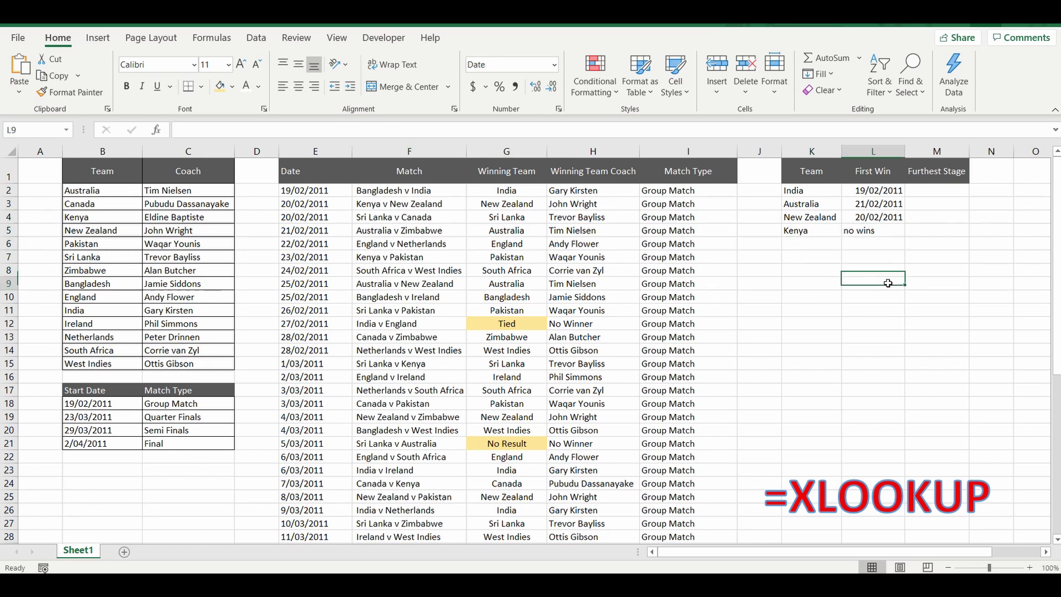
left_click(760, 243)
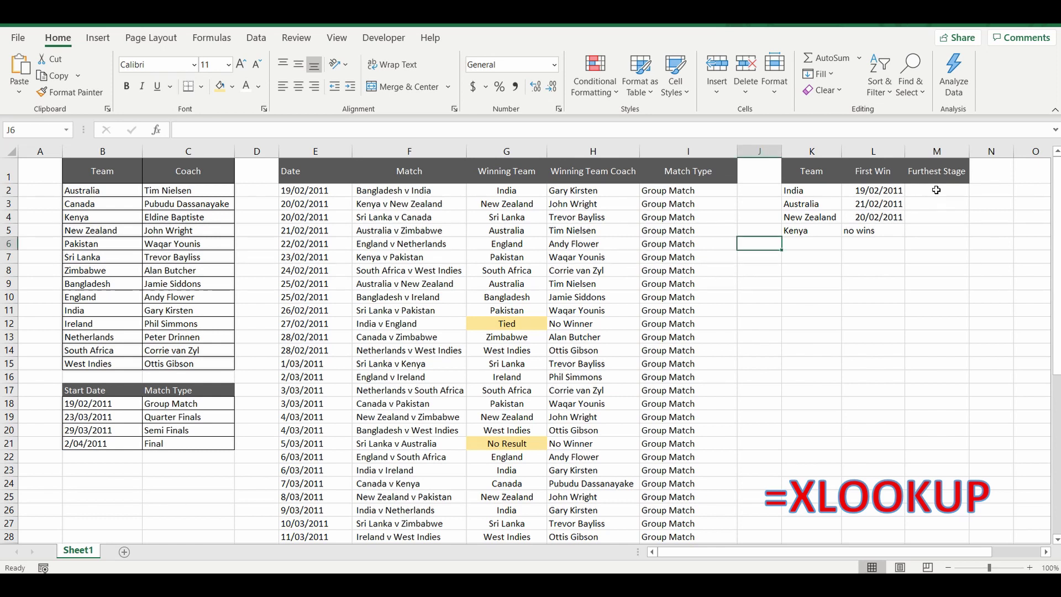
left_click(815, 205)
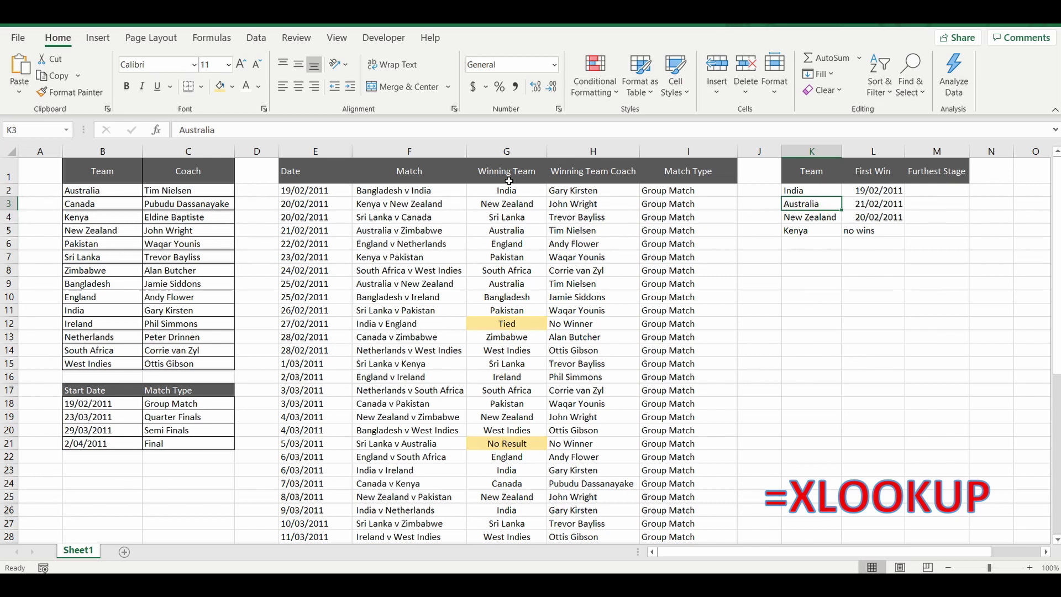
left_click(435, 149)
scroll(415, 337, "down", 6)
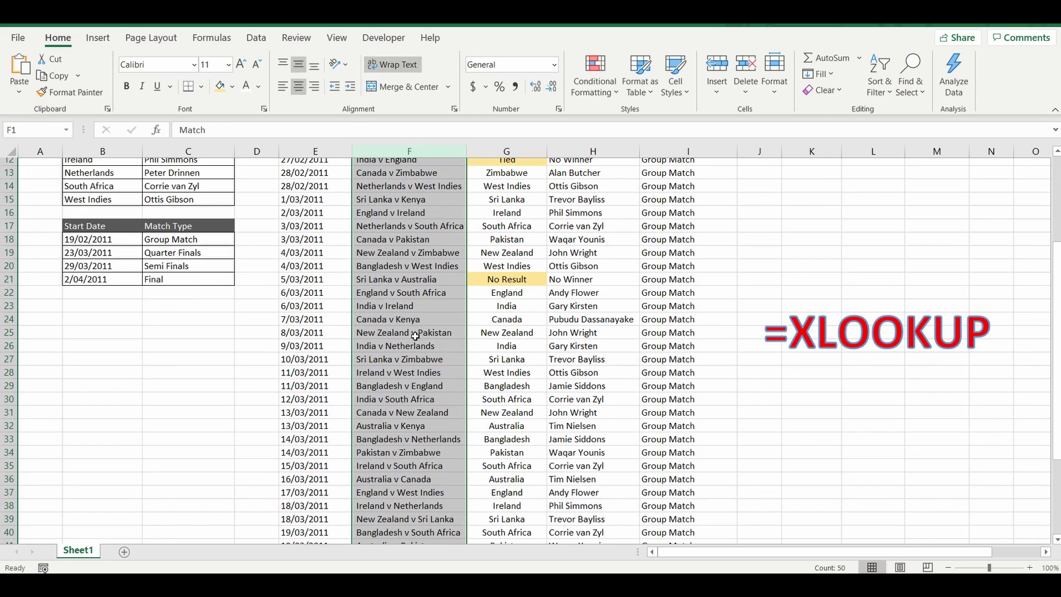
scroll(415, 338, "down", 5)
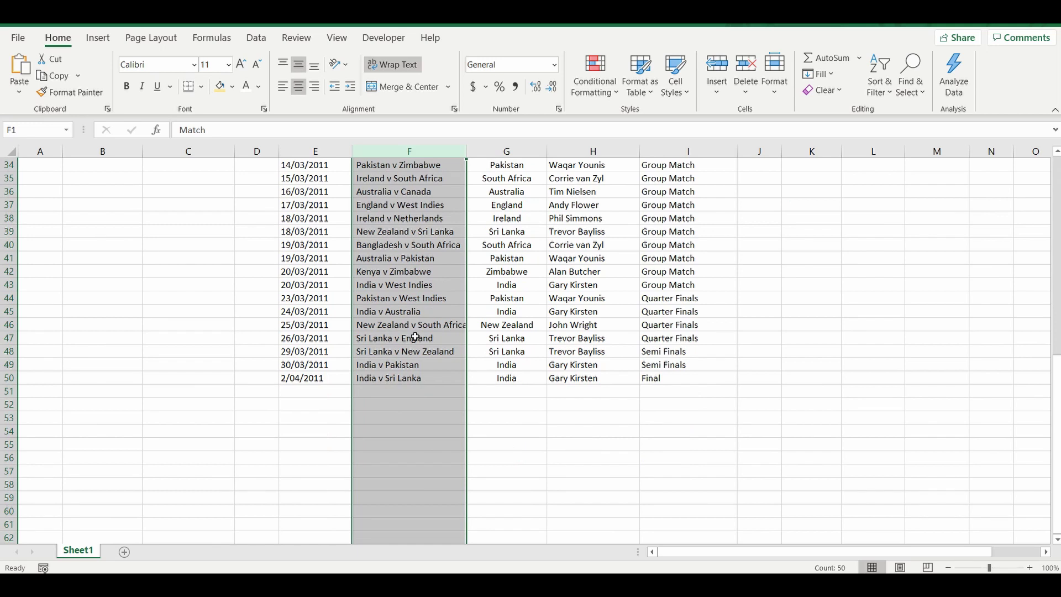
scroll(416, 337, "up", 11)
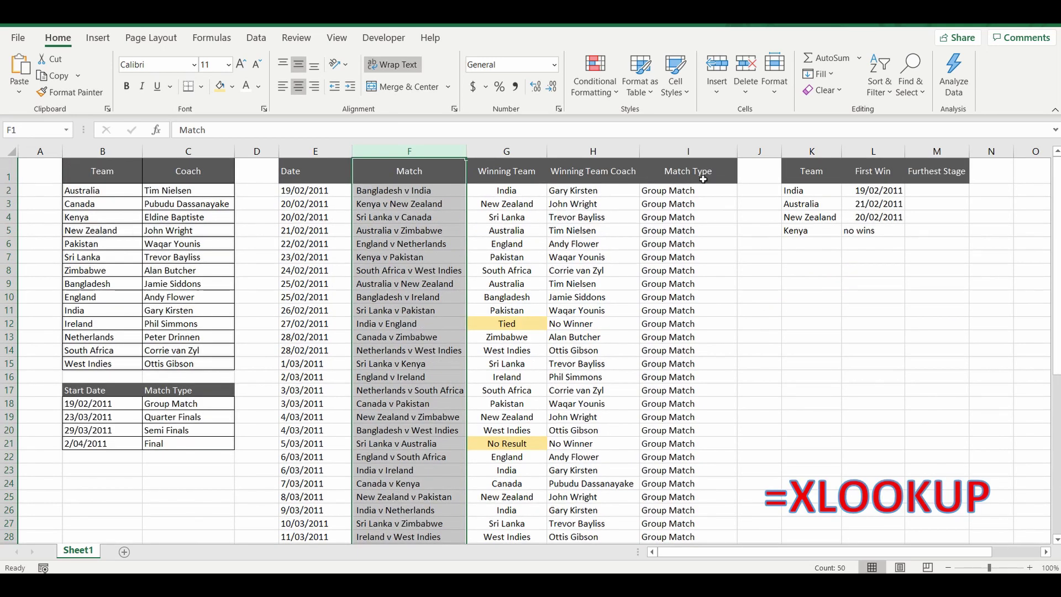
scroll(690, 214, "down", 4)
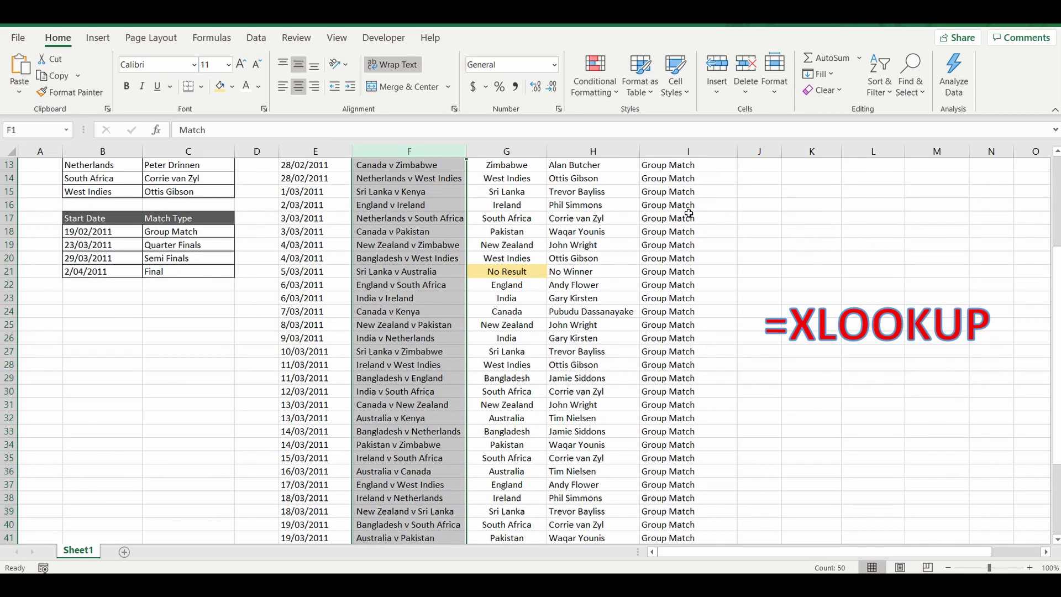
scroll(689, 214, "up", 4)
left_click(689, 173)
key("ctrl+shift+Down")
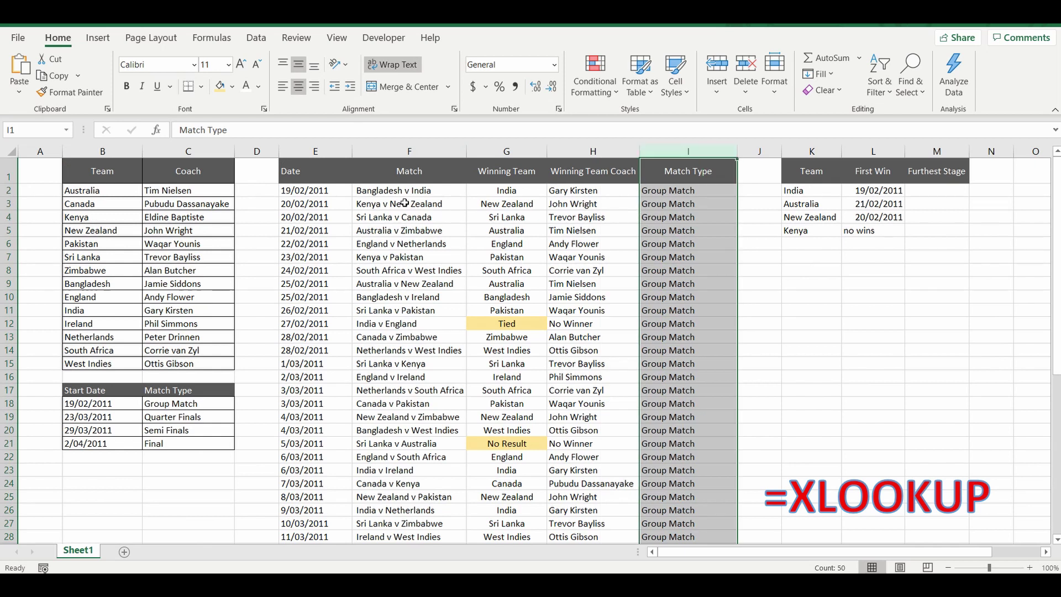
left_click(799, 206)
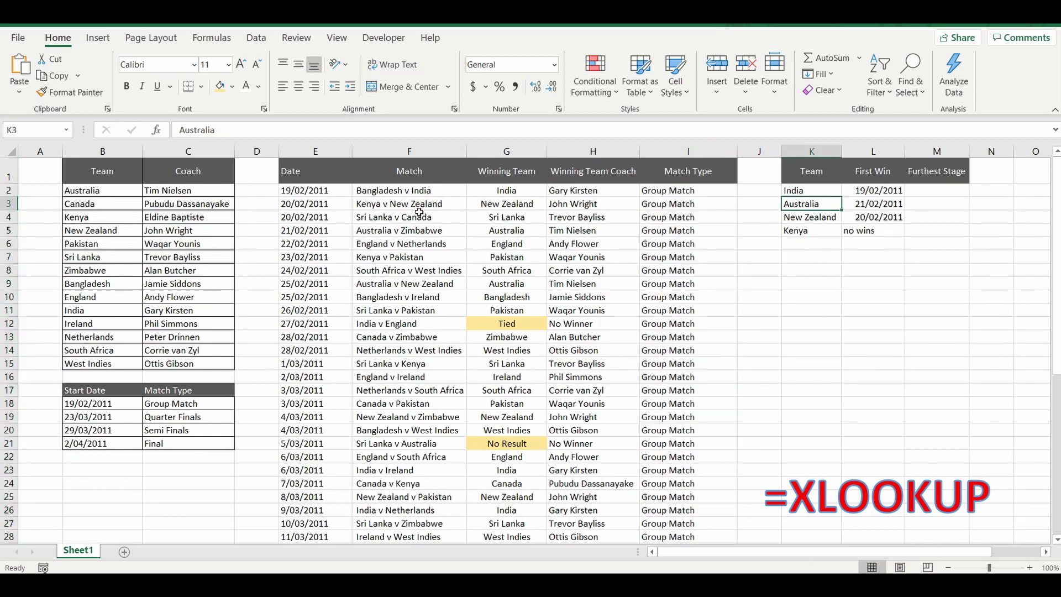
scroll(412, 243, "down", 5)
scroll(410, 249, "up", 5)
left_click(404, 175)
key("ctrl+shift+Down")
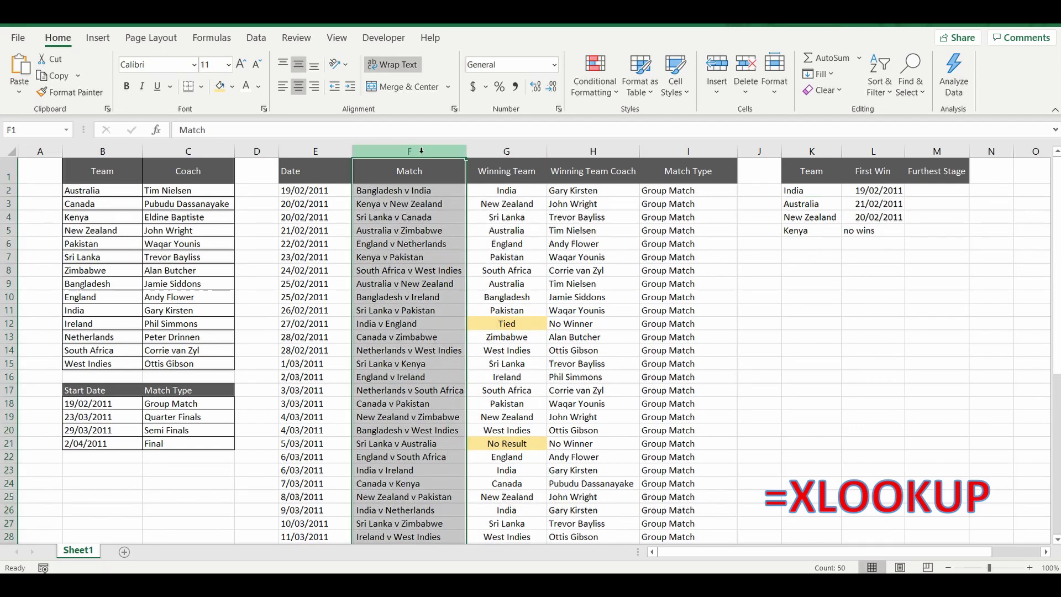
Begin M2 with =xlookup("*"&K2&"*" as a wildcard team-name lookup value.
left_click(963, 192)
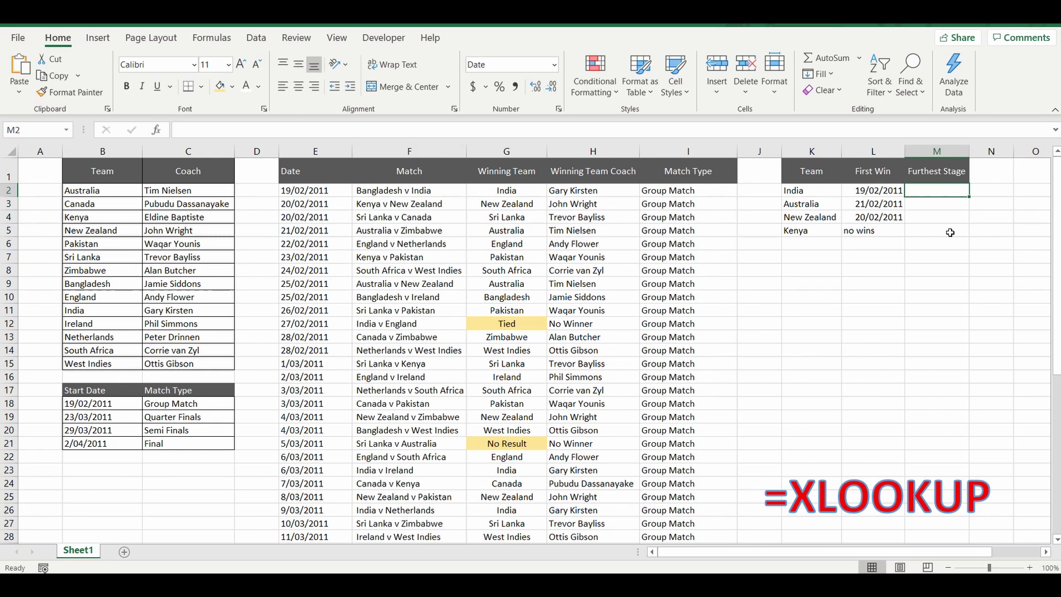
type("=xlookup")
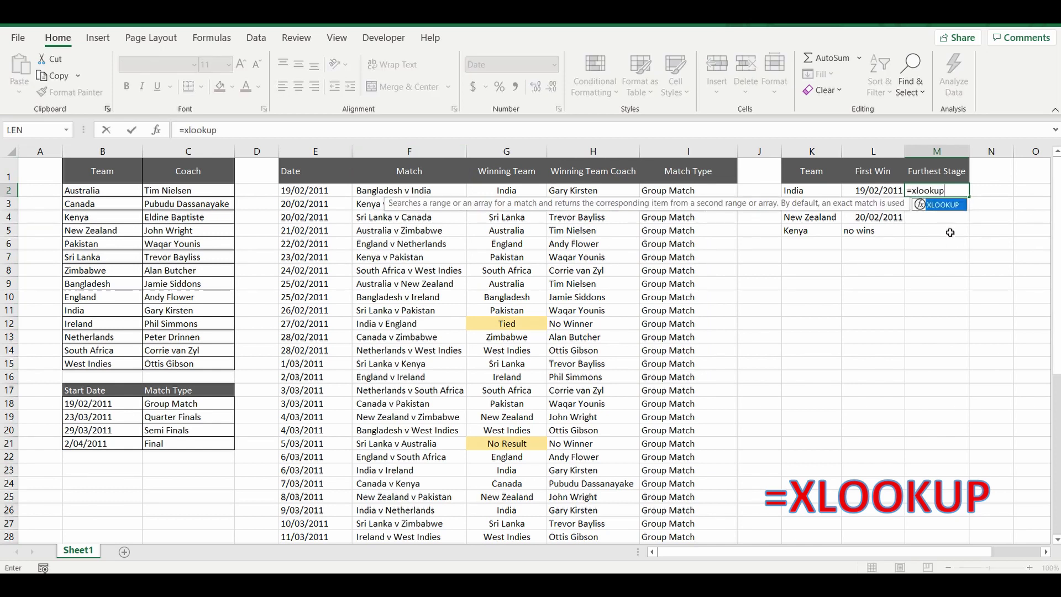
type("(")
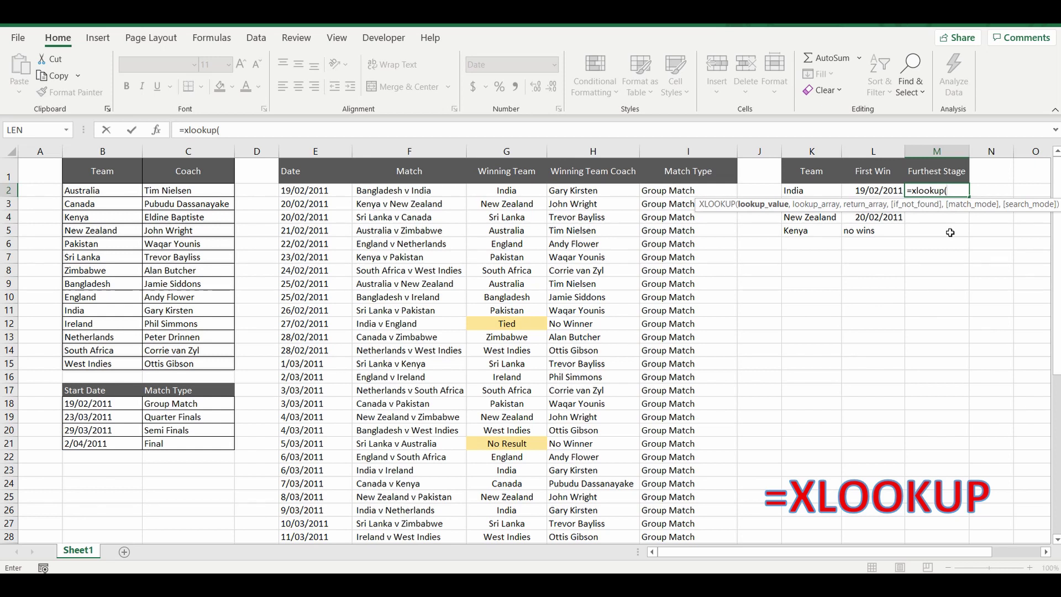
type("\"*")
type("&")
left_click(791, 190)
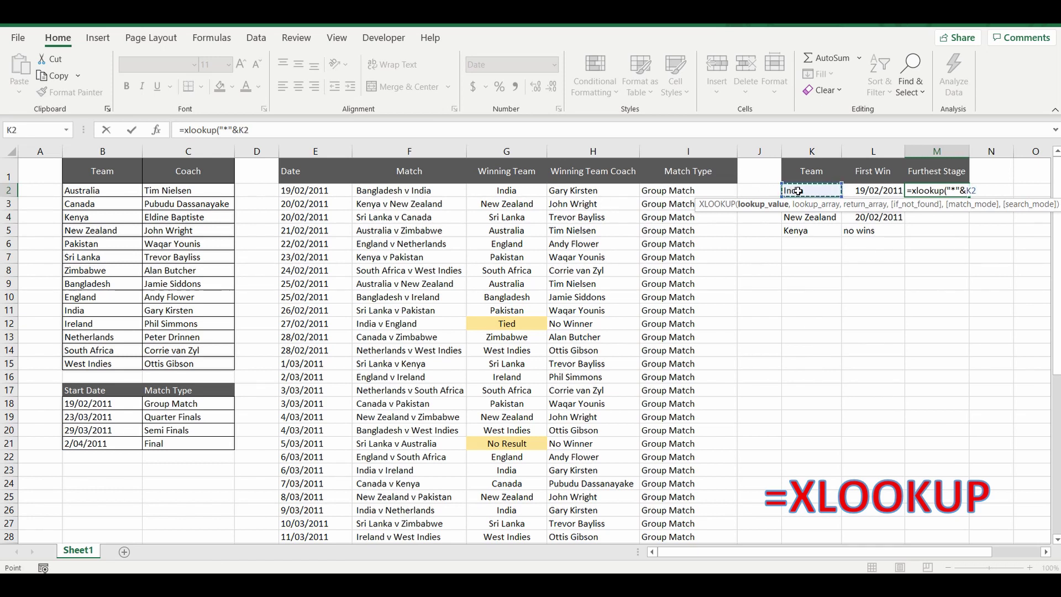
type("&\"*\"")
Add locked ranges $F$2:$F$50 to search and $I$2:$I$50 to return, leaving if-not-found empty.
type(",")
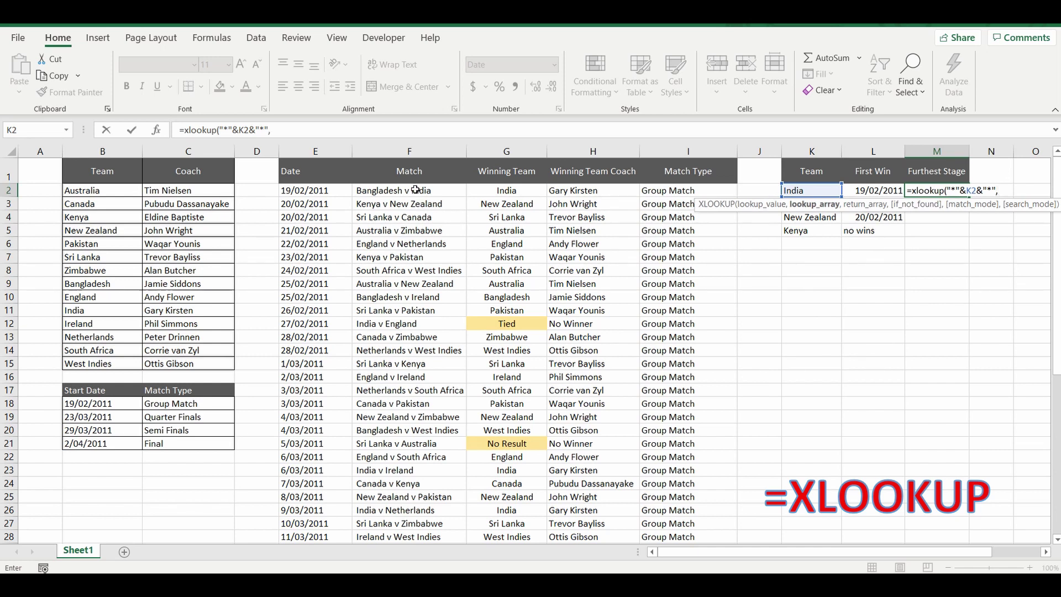
left_click_drag(412, 190, 420, 270)
mouse_move(413, 510)
left_mouse_down()
mouse_move(414, 539)
mouse_move(414, 525)
left_mouse_up()
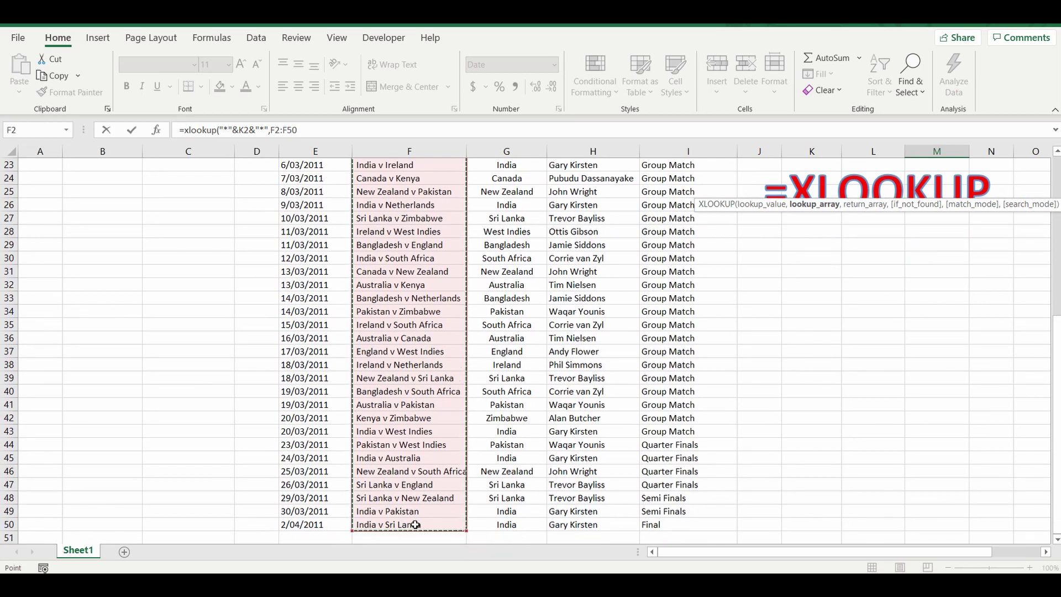
scroll(415, 525, "up", 8)
key("F4")
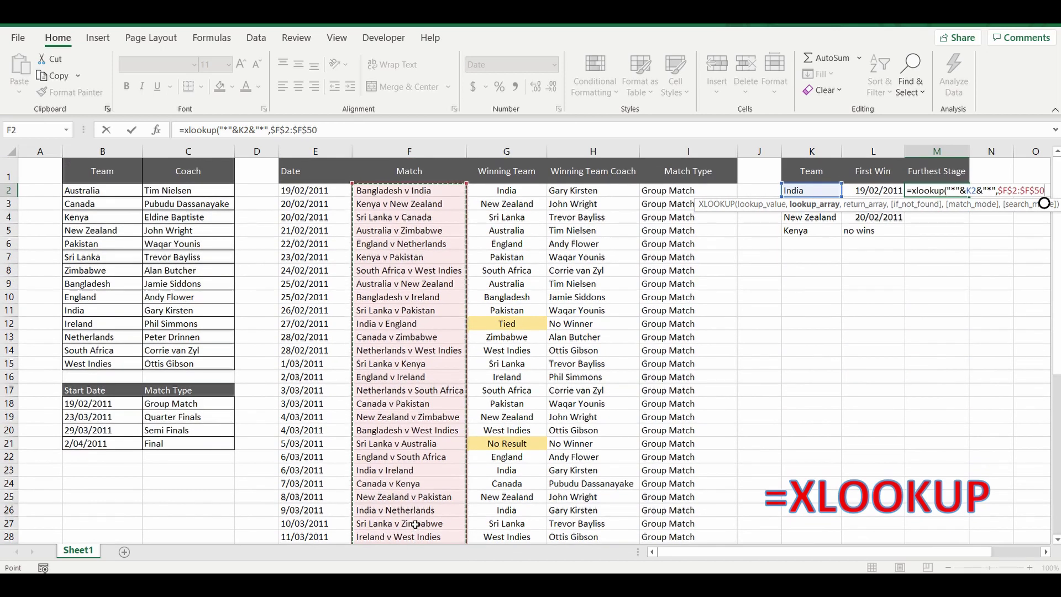
type(",")
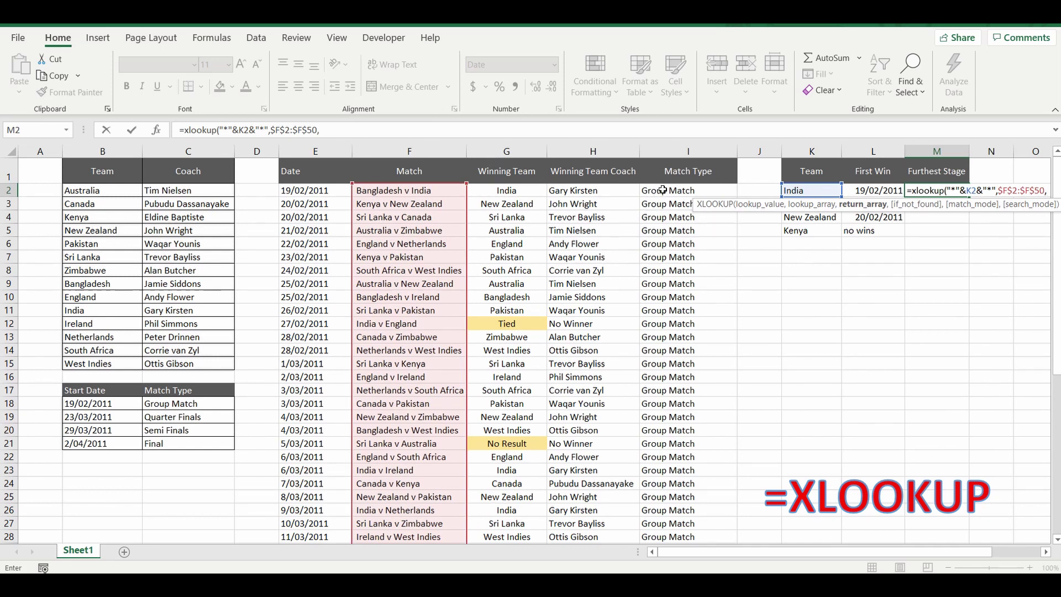
left_click_drag(661, 190, 694, 516)
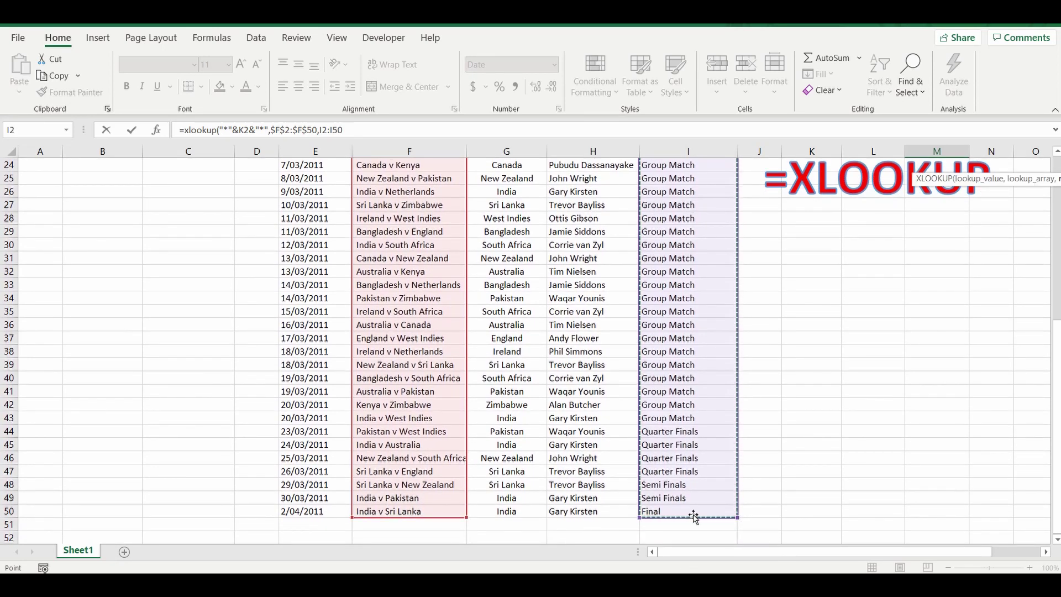
key("F4")
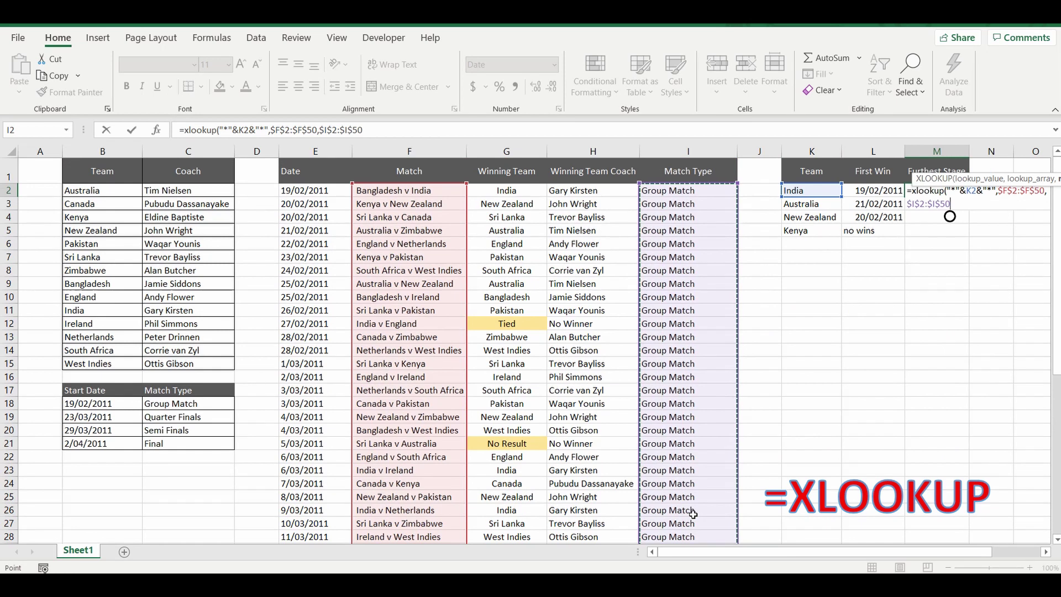
type(",")
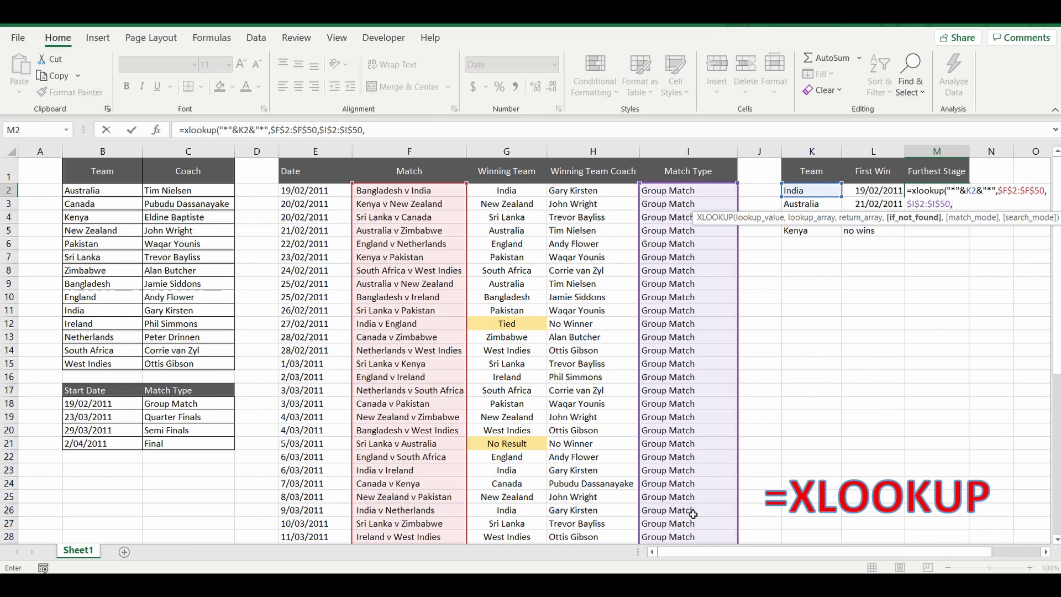
type(",")
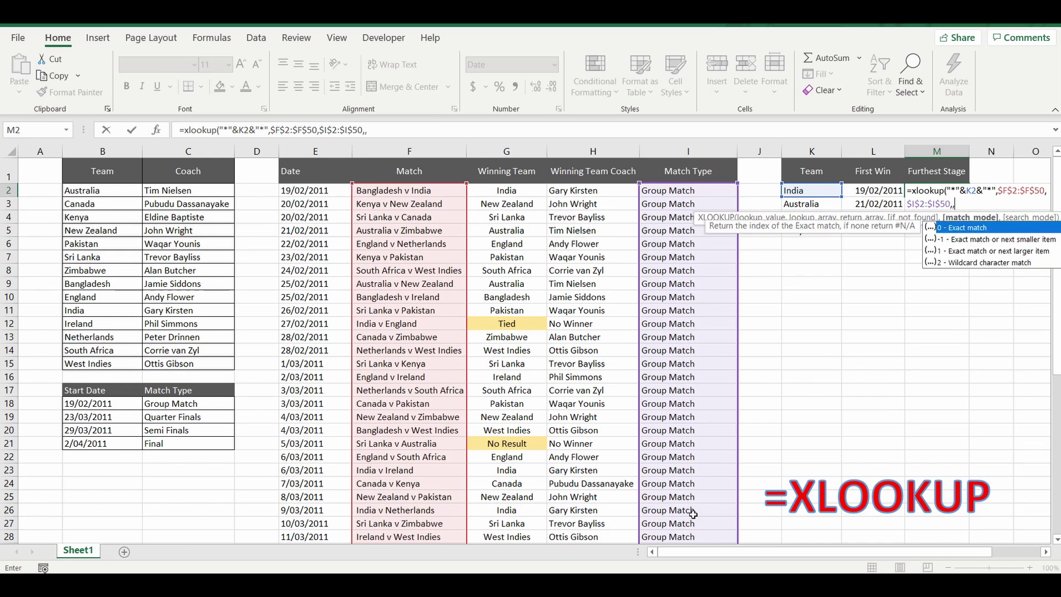
Choose match mode 2 (wildcard) and search mode -1 (last-to-first) so India shows Final.
double_click(960, 264)
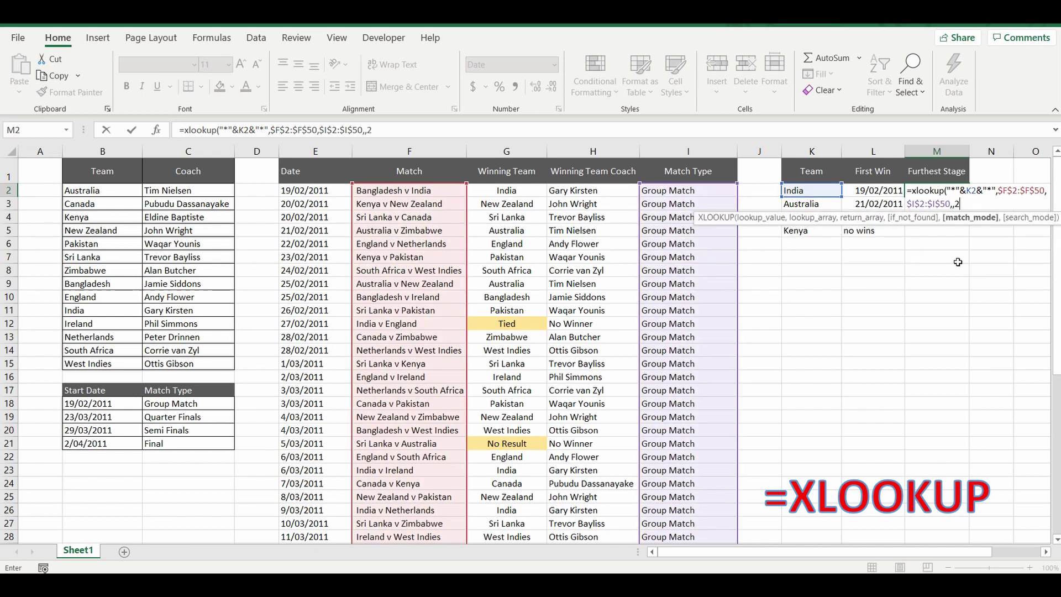
type(",")
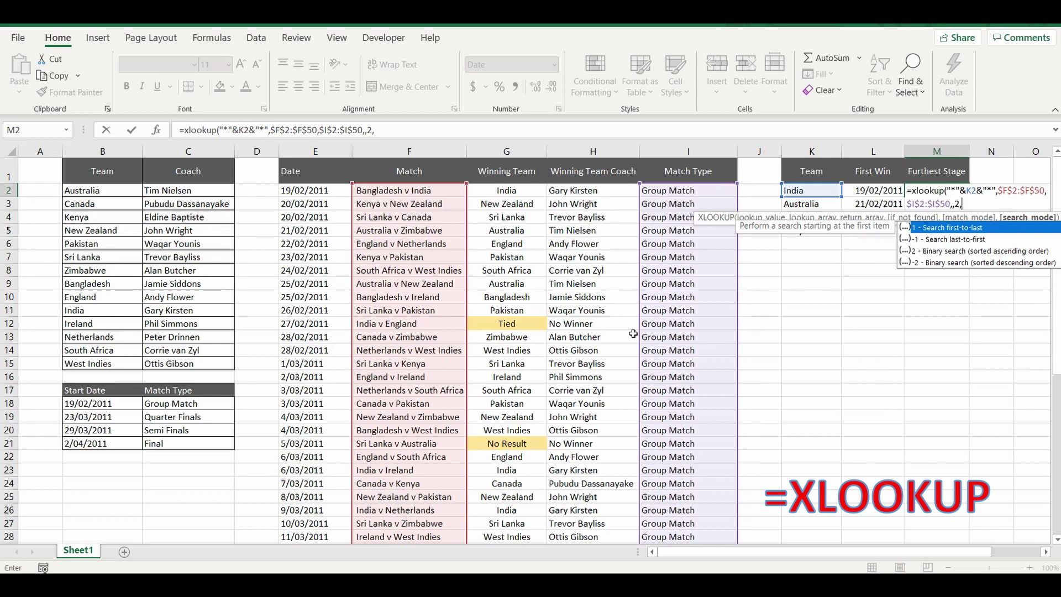
scroll(497, 409, "down", 8)
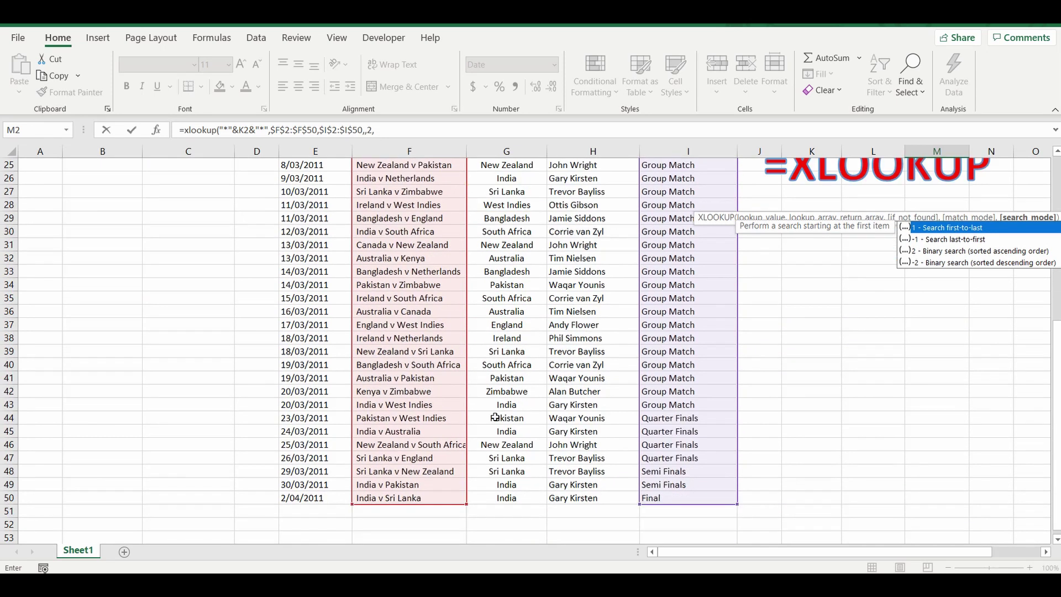
scroll(601, 490, "up", 8)
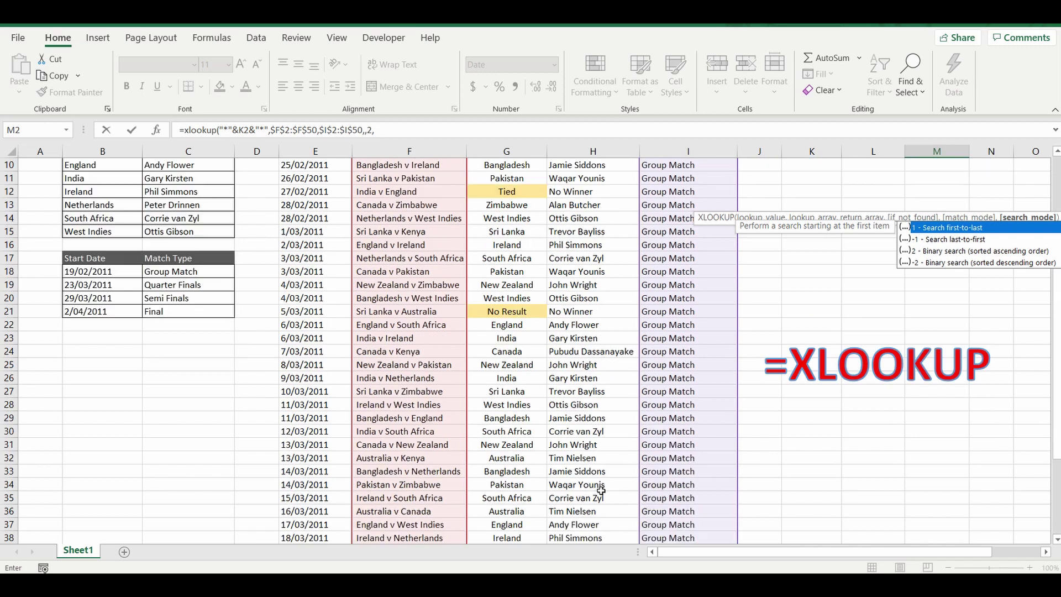
double_click(941, 240)
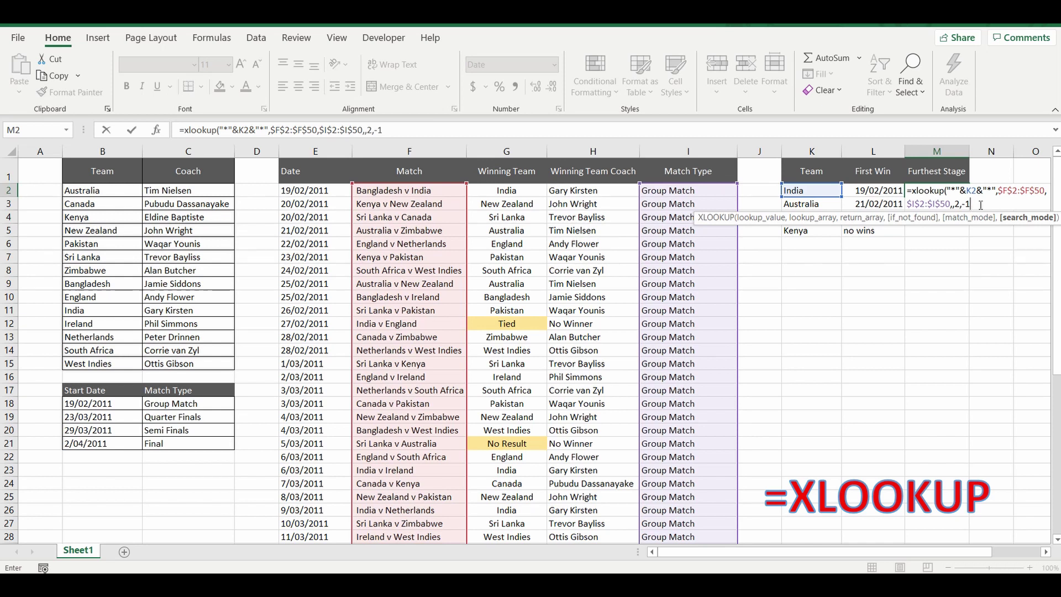
Close and commit the furthest-stage formula in M2 so India shows Final.
type(")")
key("Return")
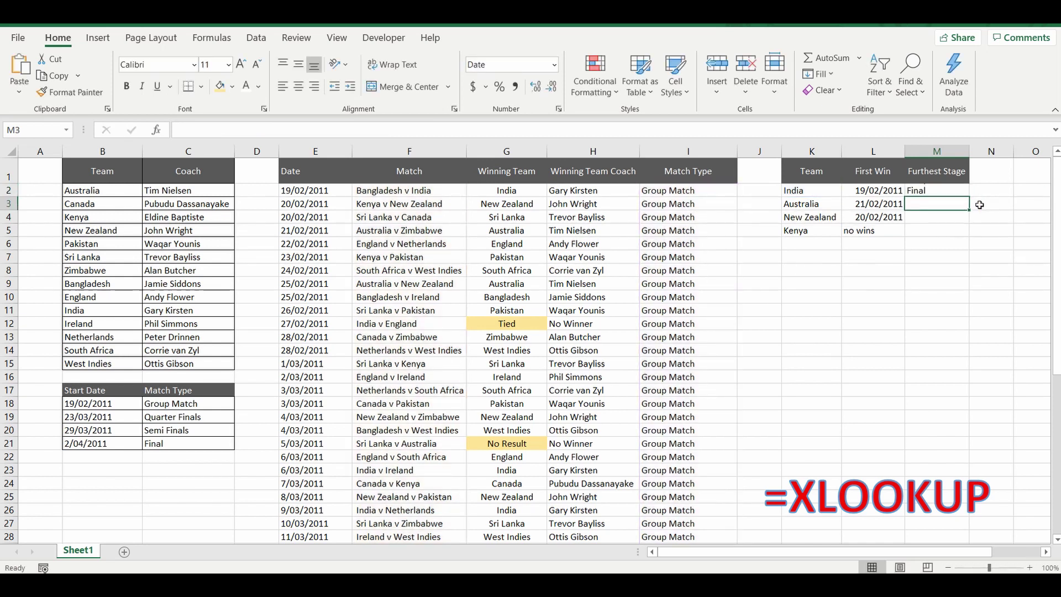
left_click(823, 193)
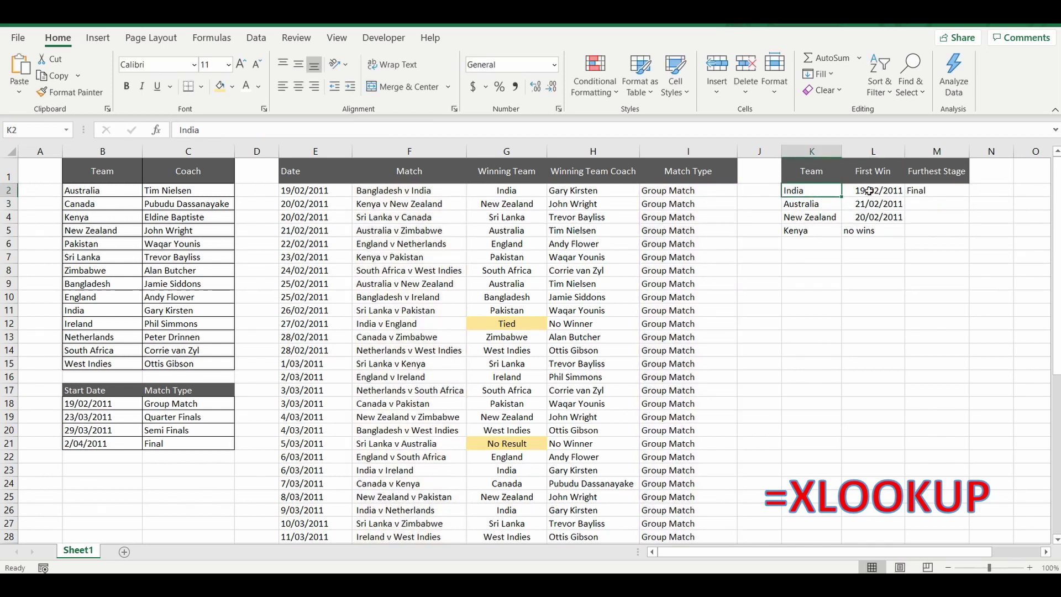
Fill M2's formula down to M5: Australia Quarter Finals, New Zealand Semi Finals, Kenya Group Match.
left_click(934, 193)
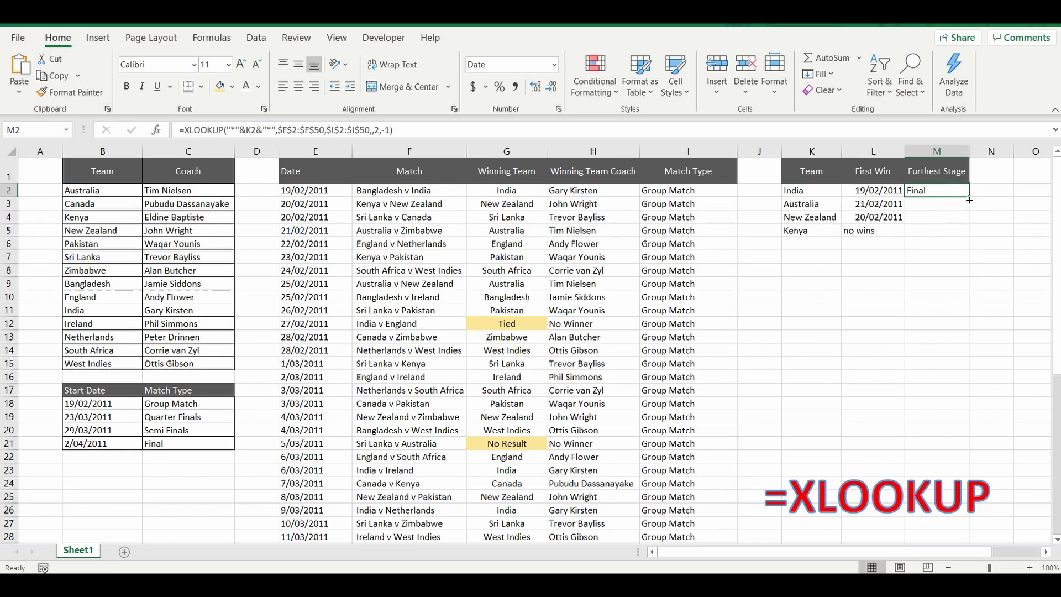
left_click_drag(970, 199, 967, 232)
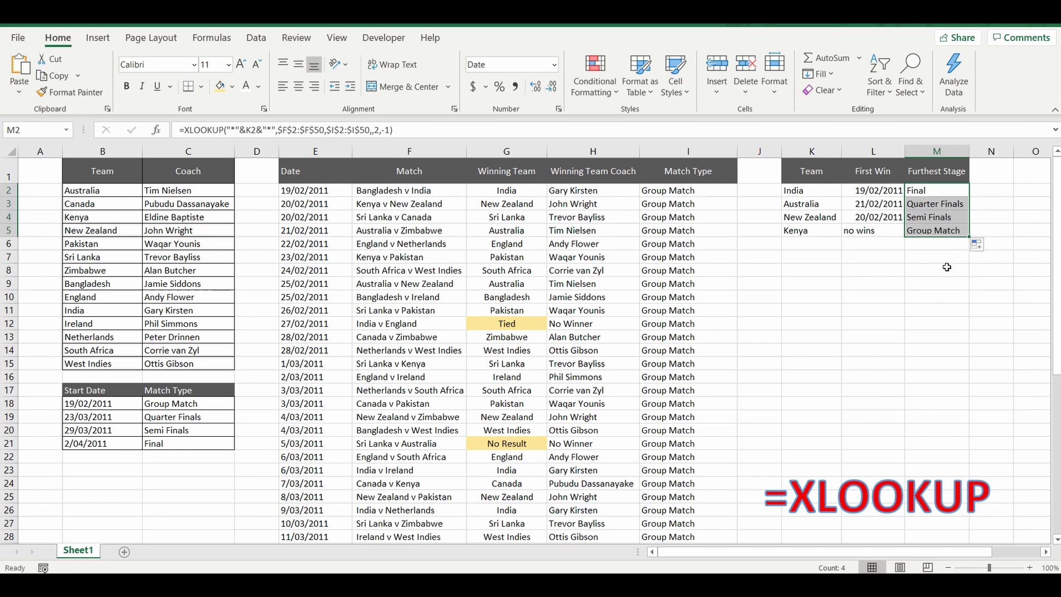
left_click(854, 269)
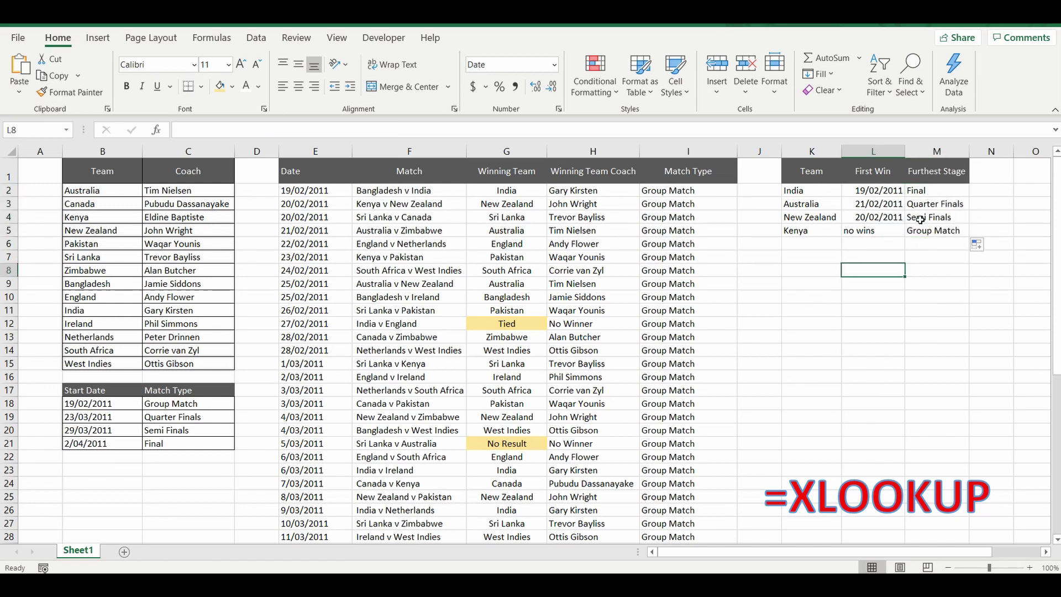
left_click(791, 283)
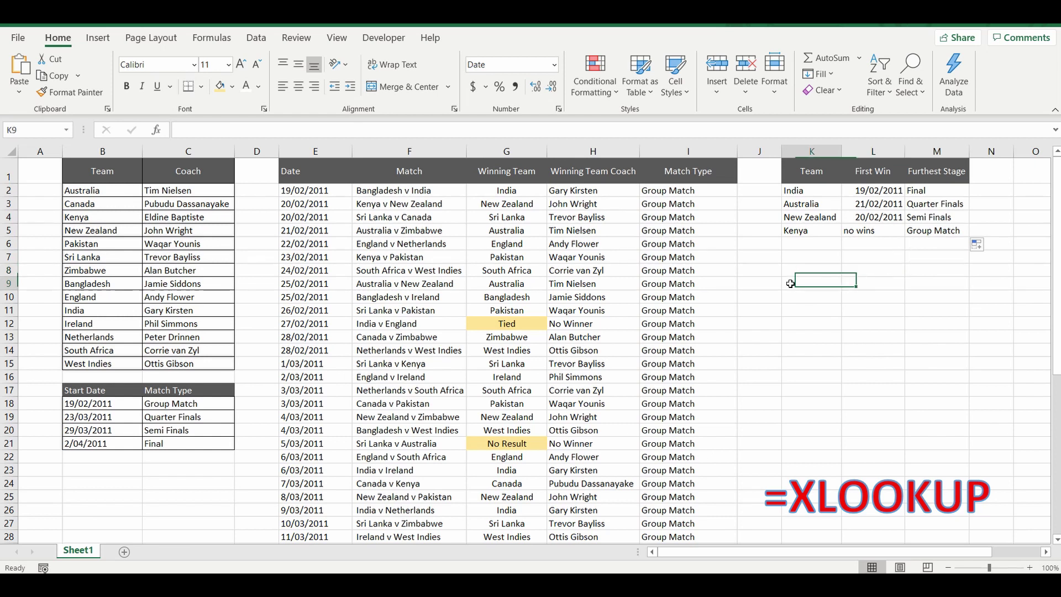